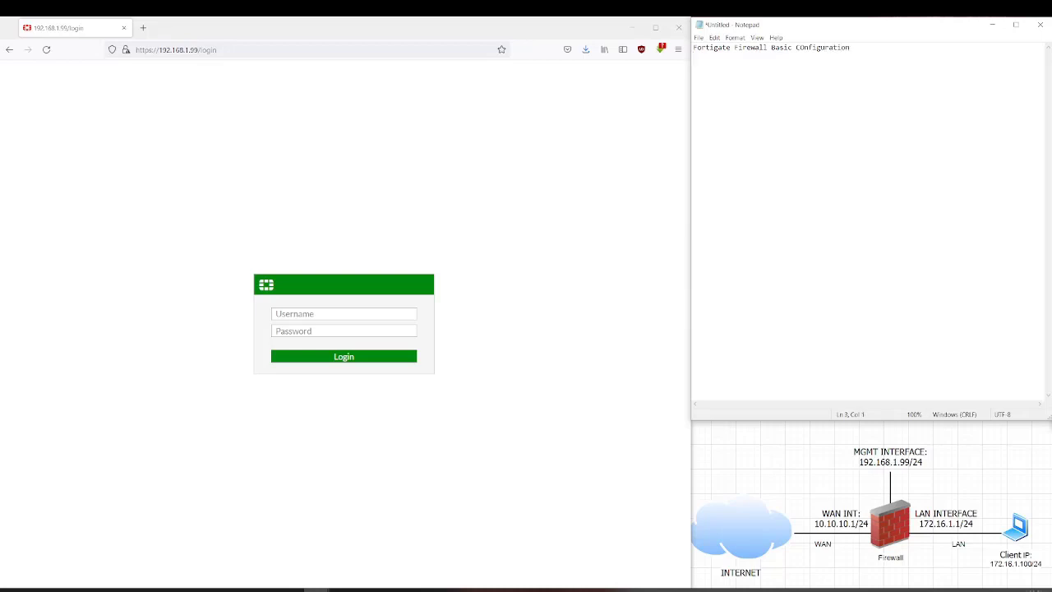
- Note that 192.168.1.99/24 is the default management IP address and mention the basic topology
text(192.168.1.)
text(99/24)
text( is the )
text(m)
text(de)
key(BackSpace)
key(BackSpace)
text(default managemen)
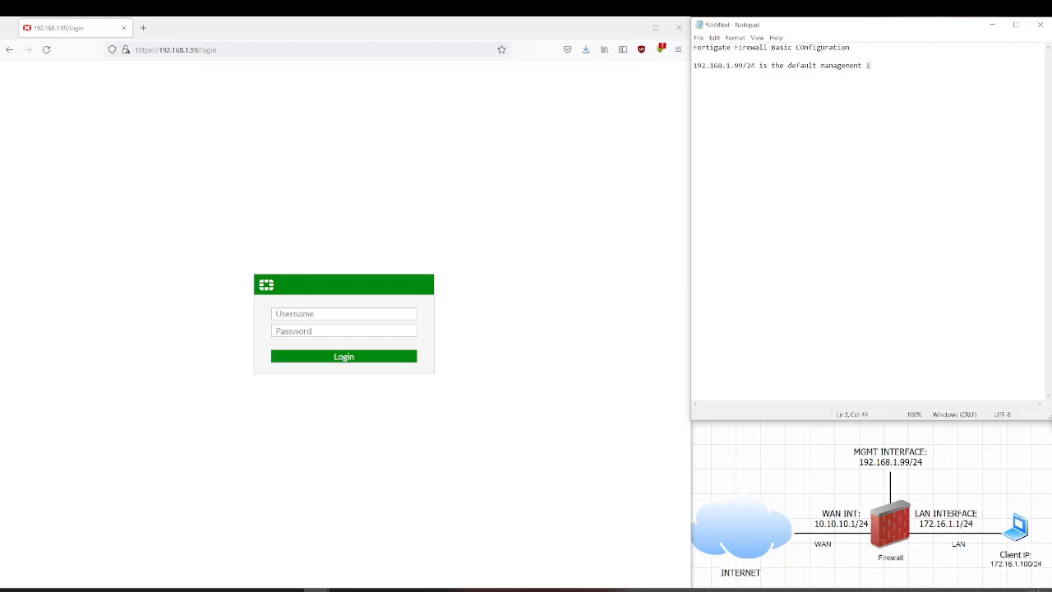
text(t IP address of management interface.  you )
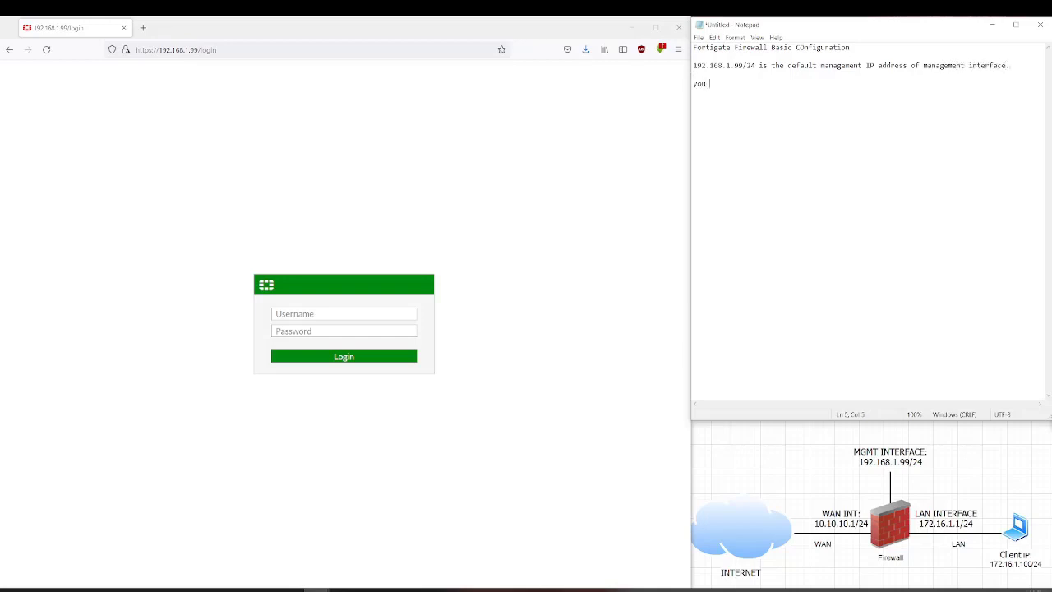
text(can see our basic )
text(toplo)
text(gy)
text( below.)
- Add step 1: change your admin password and create your own user for your security
text(firs)
text(t of)
key(BackSpace)
key(BackSpace)
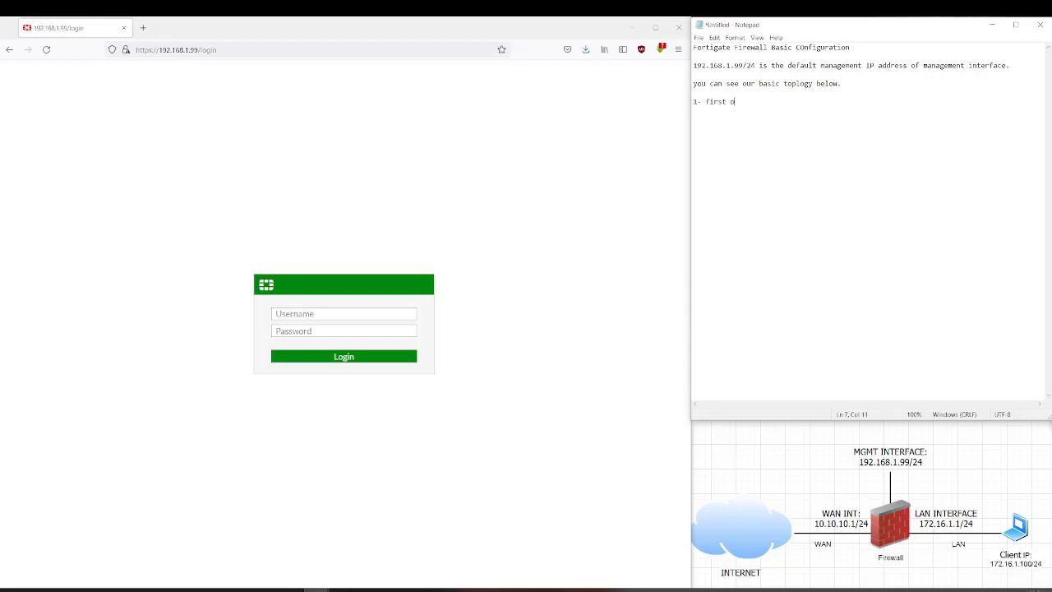
text(of all you have to change your admin password)
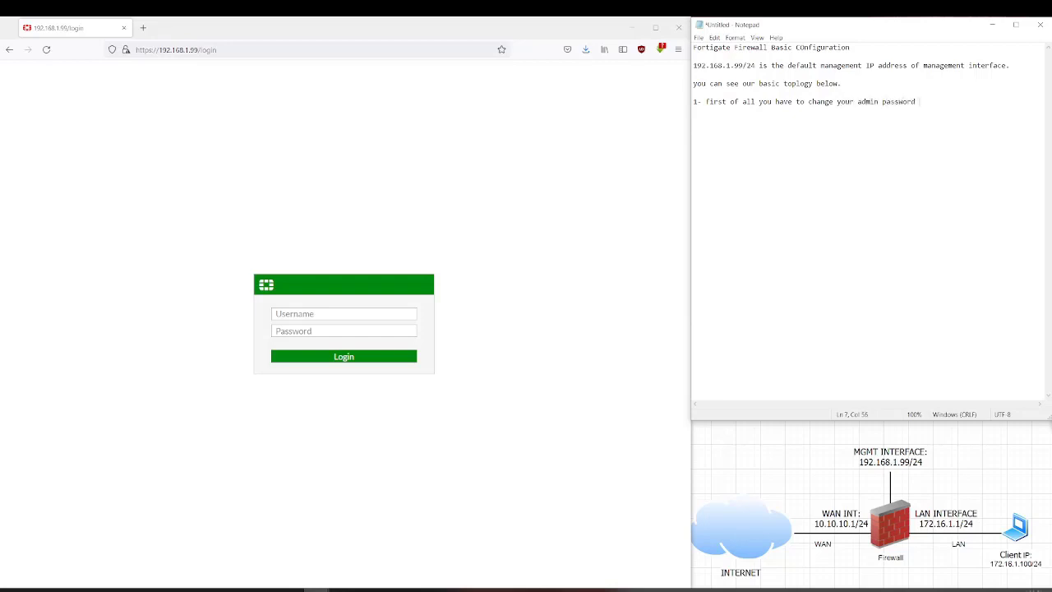
text( and create your own)
key(Return)
text(user and)
key(BackSpace)
key(BackSpace)
text(te your own user for your security)
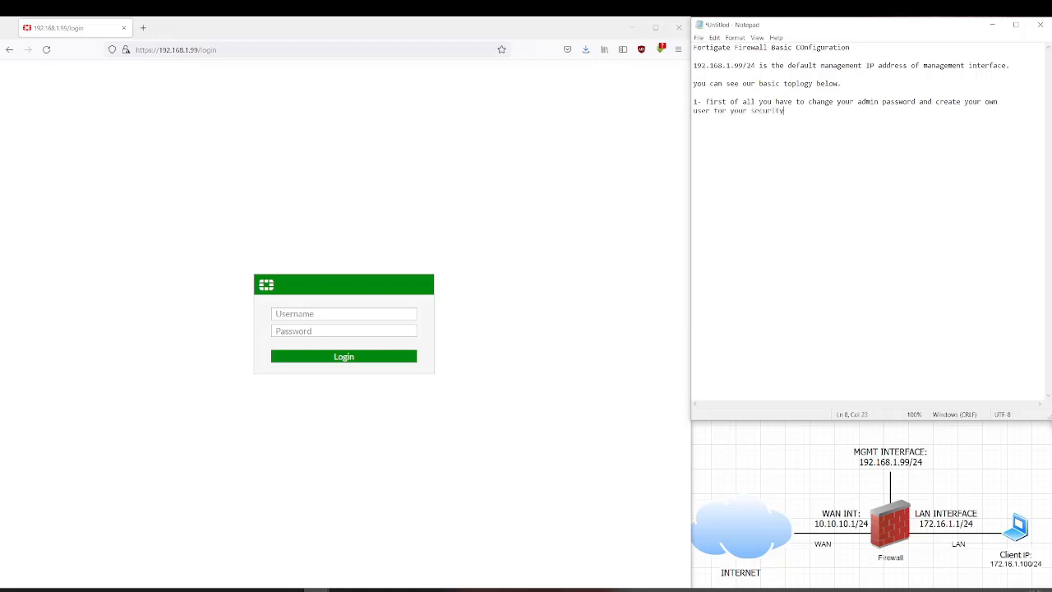
text(.)
key(Return)
key(Return)
- Log in as admin with an empty password and postpone the password change
click(289, 313)
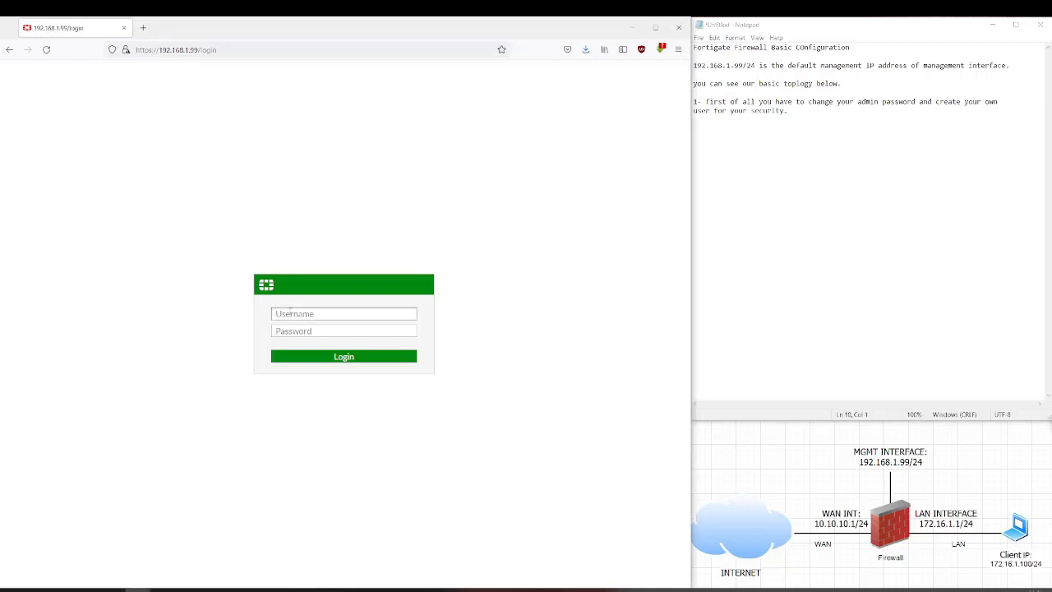
text(admin)
click(292, 355)
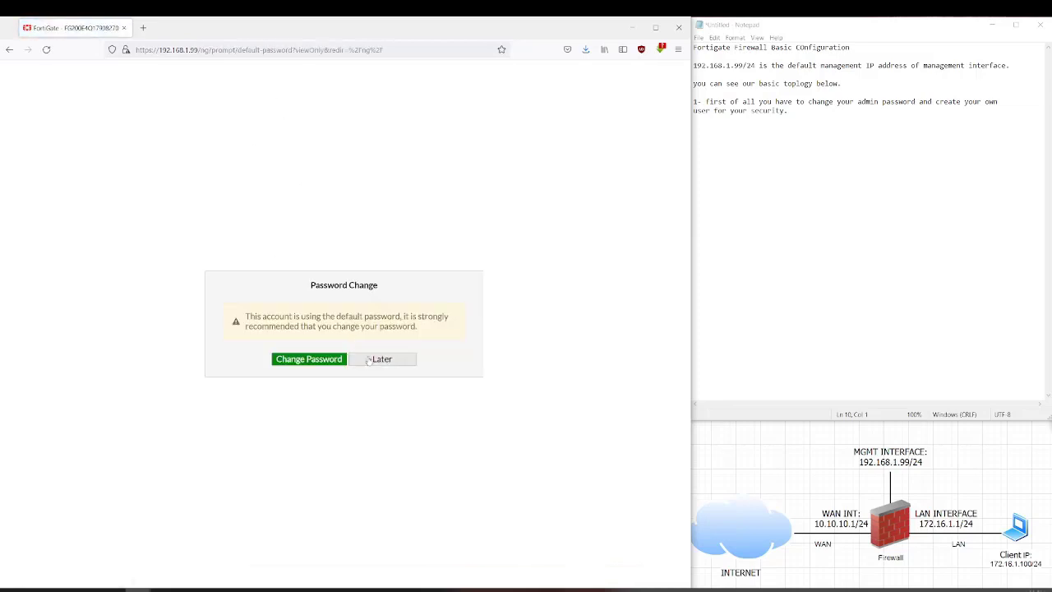
click(369, 359)
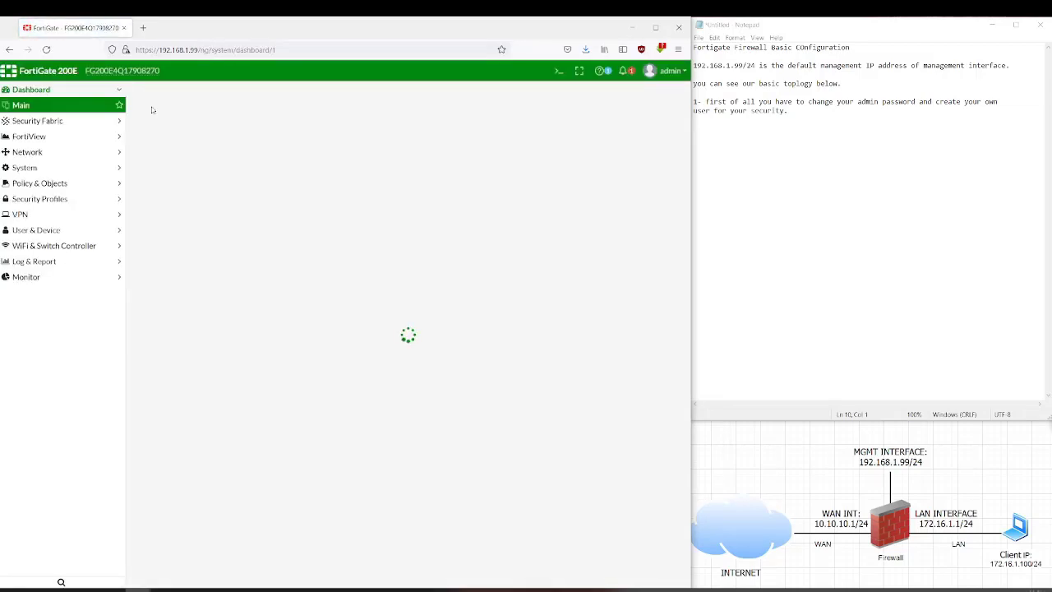
- Open the admin account from System > Administrators for editing
click(48, 167)
click(62, 170)
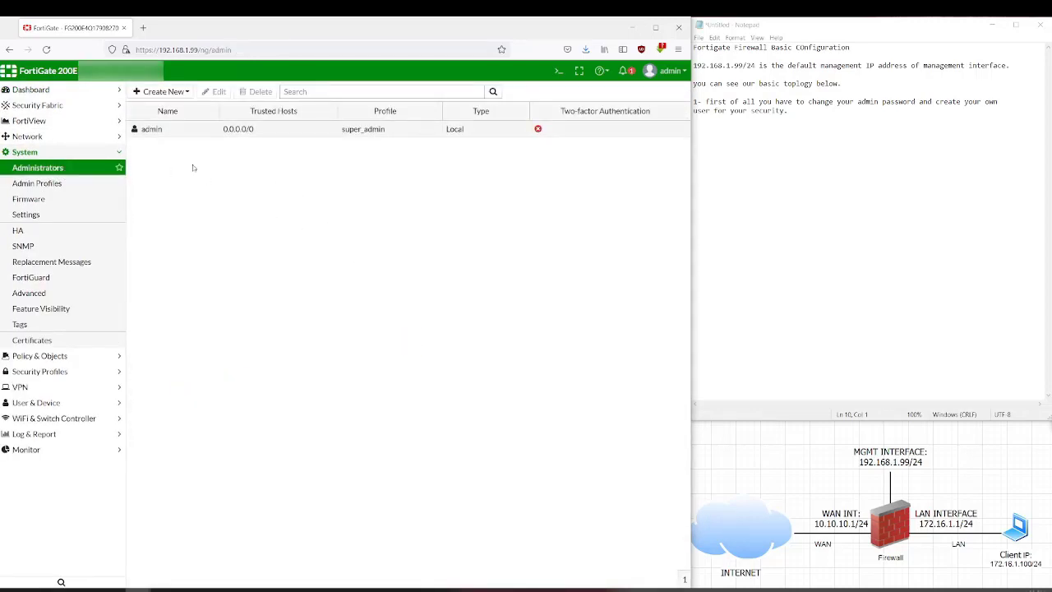
click(180, 131)
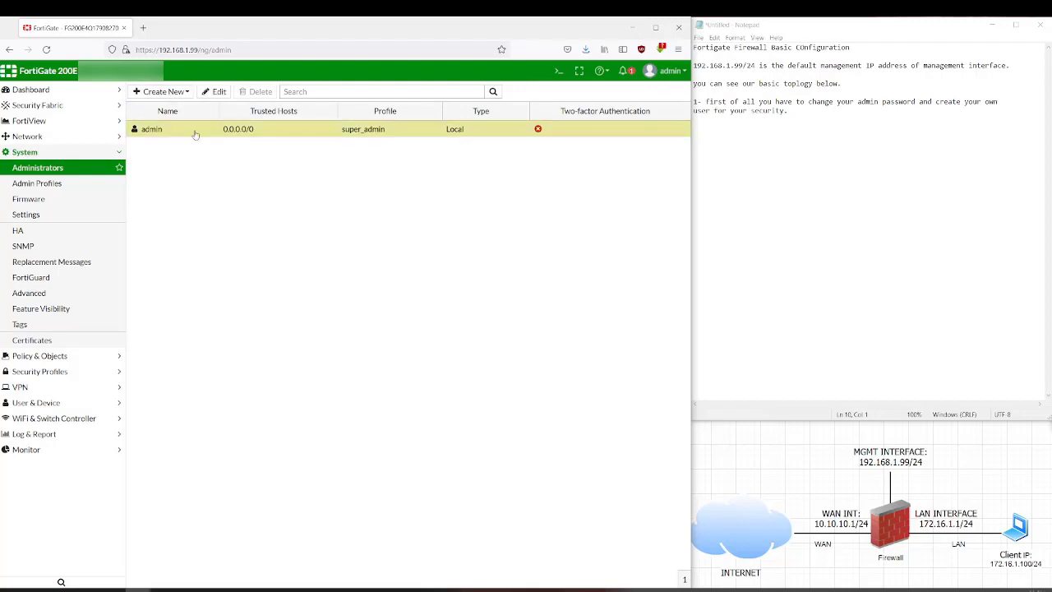
click(224, 92)
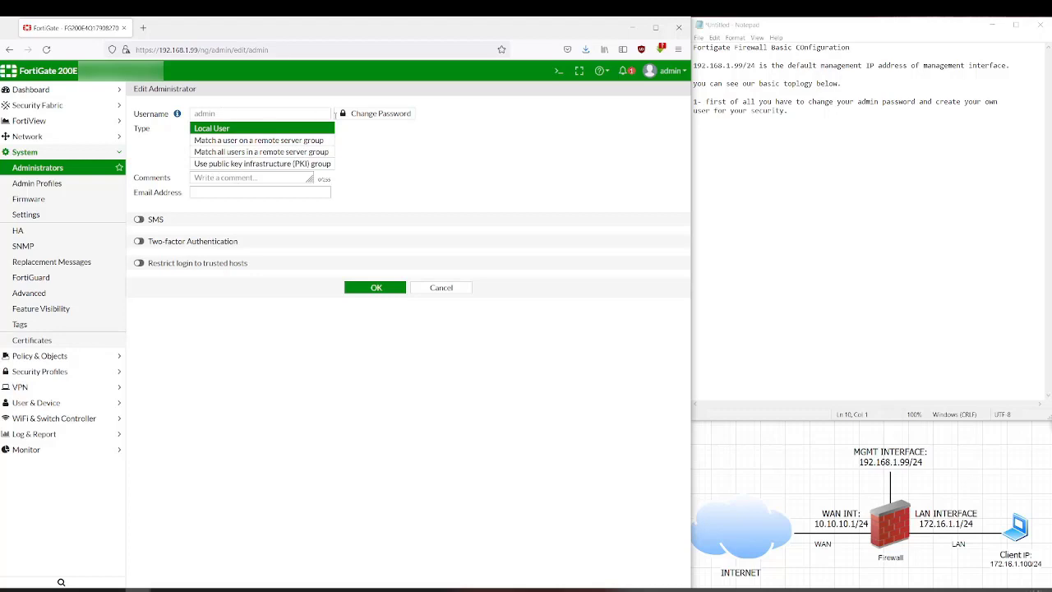
- Set and confirm a new admin password, declining to save it in Firefox
click(377, 115)
click(294, 172)
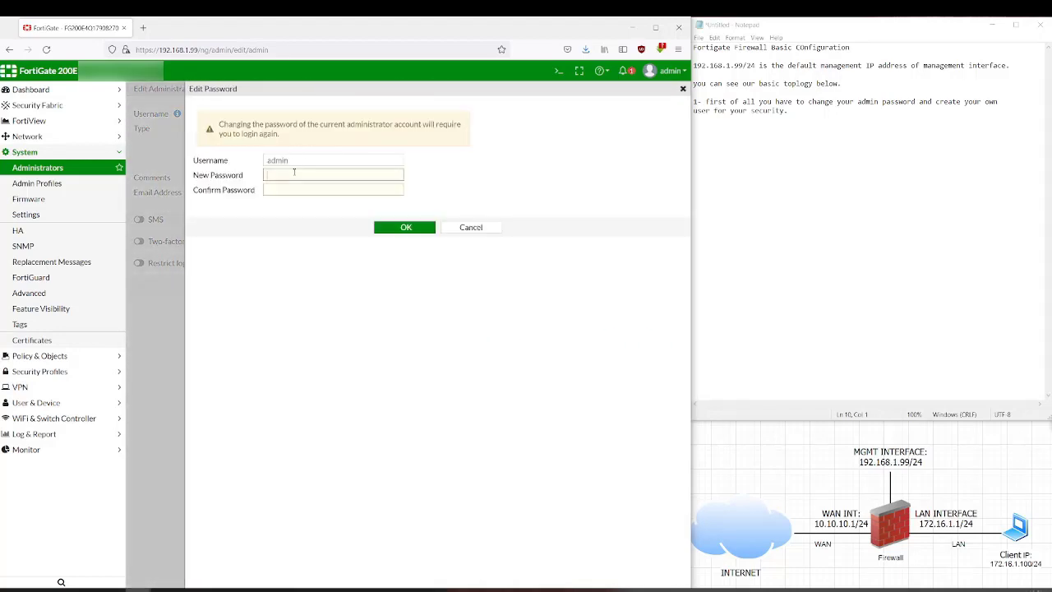
text(••••••••••)
key(Tab)
text(•••••••)
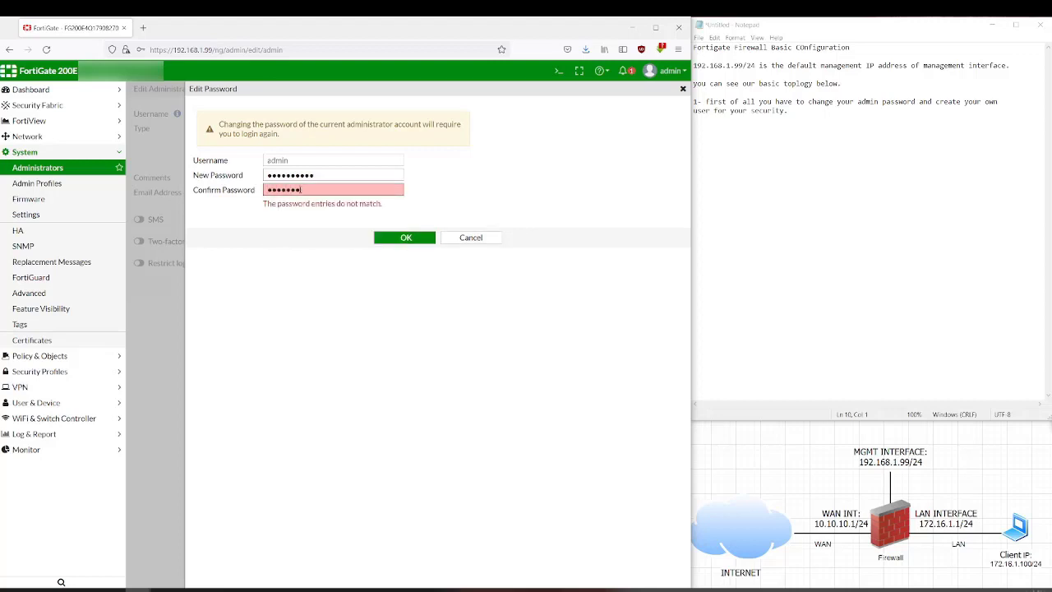
text(••••)
click(331, 177)
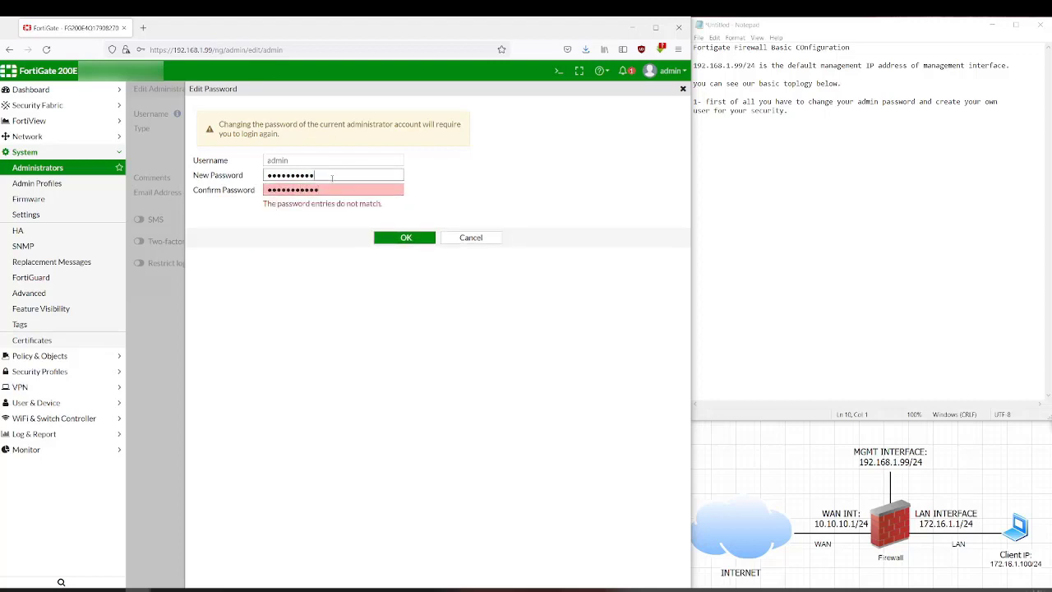
text(•)
click(404, 239)
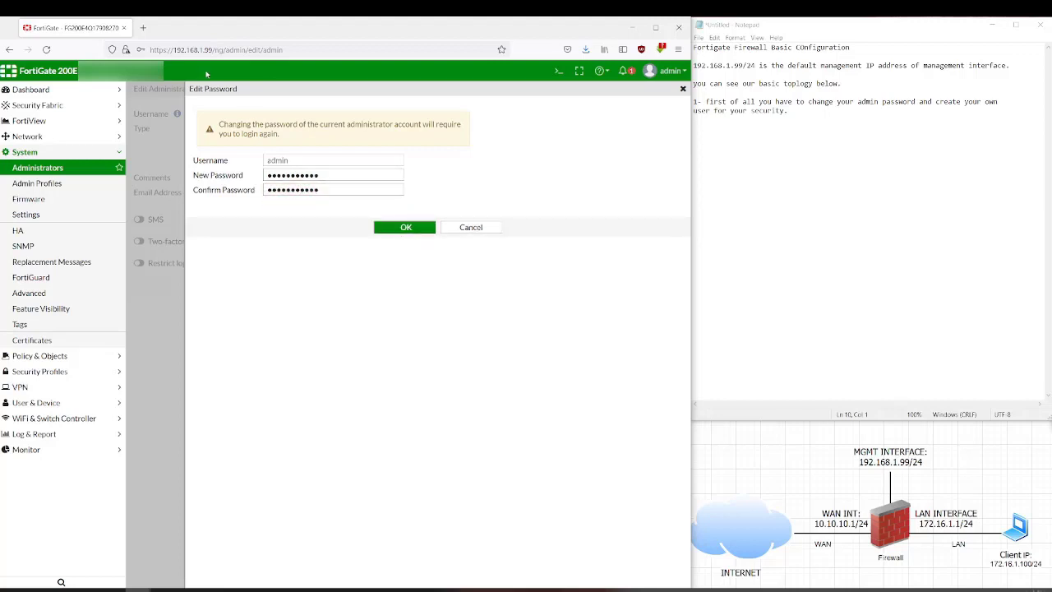
click(411, 227)
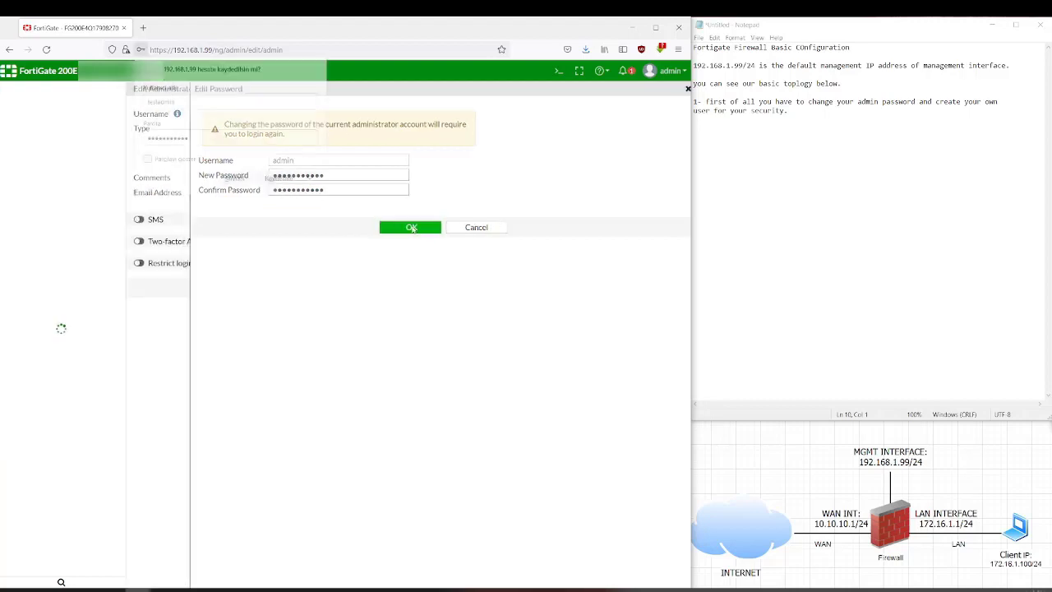
click(309, 179)
click(284, 198)
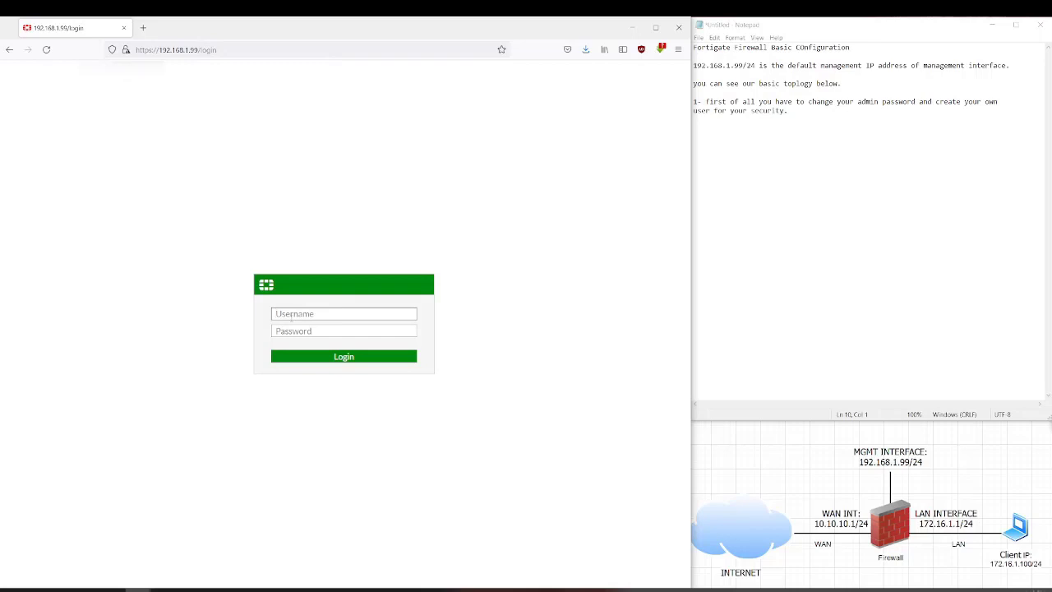
- Log back in as admin using the new password
text(admin)
key(Tab)
text(•••••••••••)
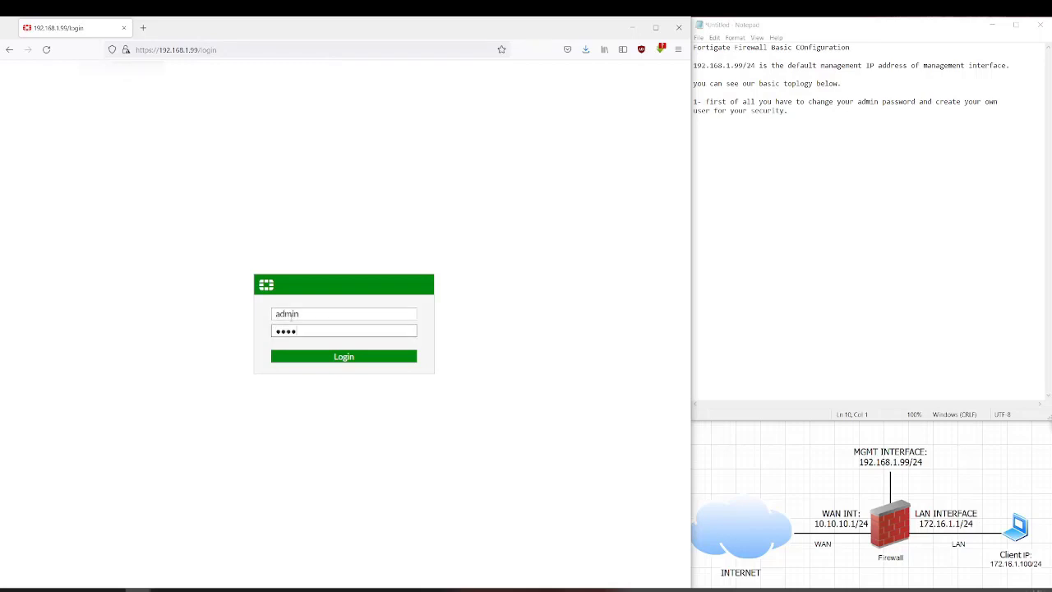
key(Return)
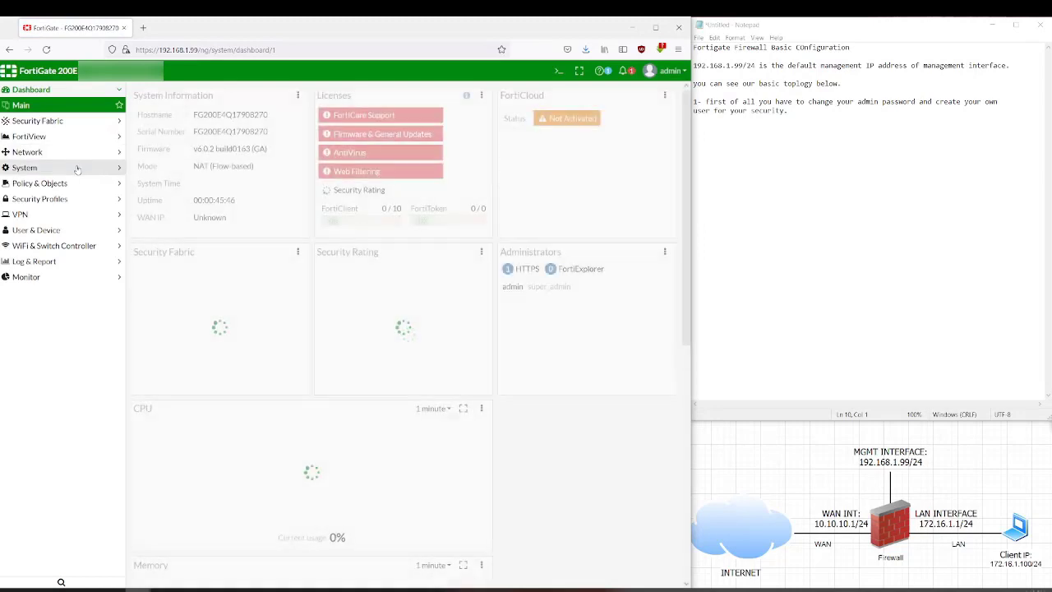
- Go to the System > Administrators list
click(78, 167)
click(49, 168)
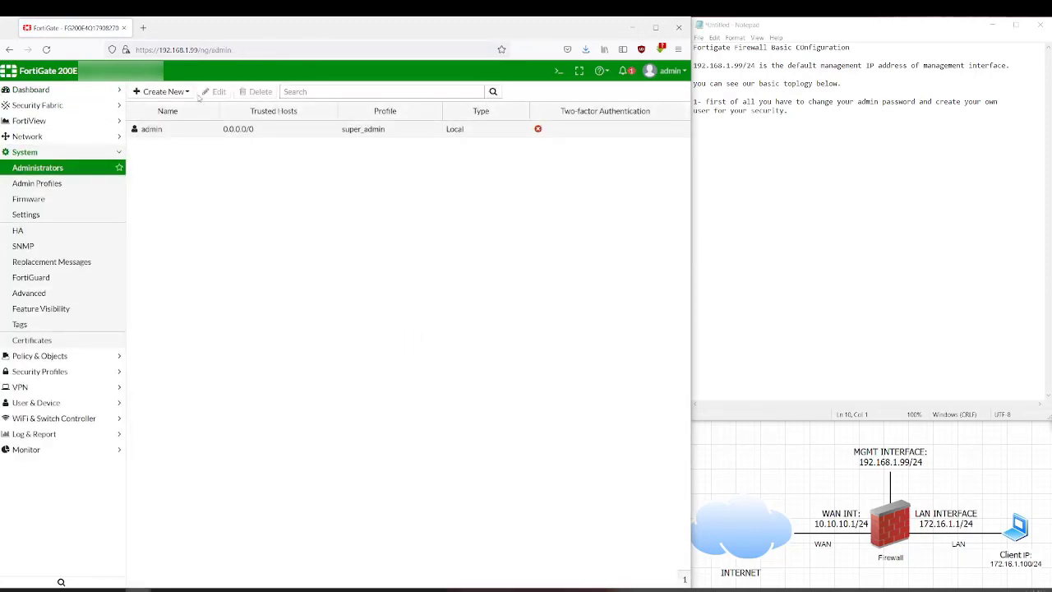
click(163, 91)
- Create administrator 'testadmin' with a confirmed password and the super_admin profile
click(175, 107)
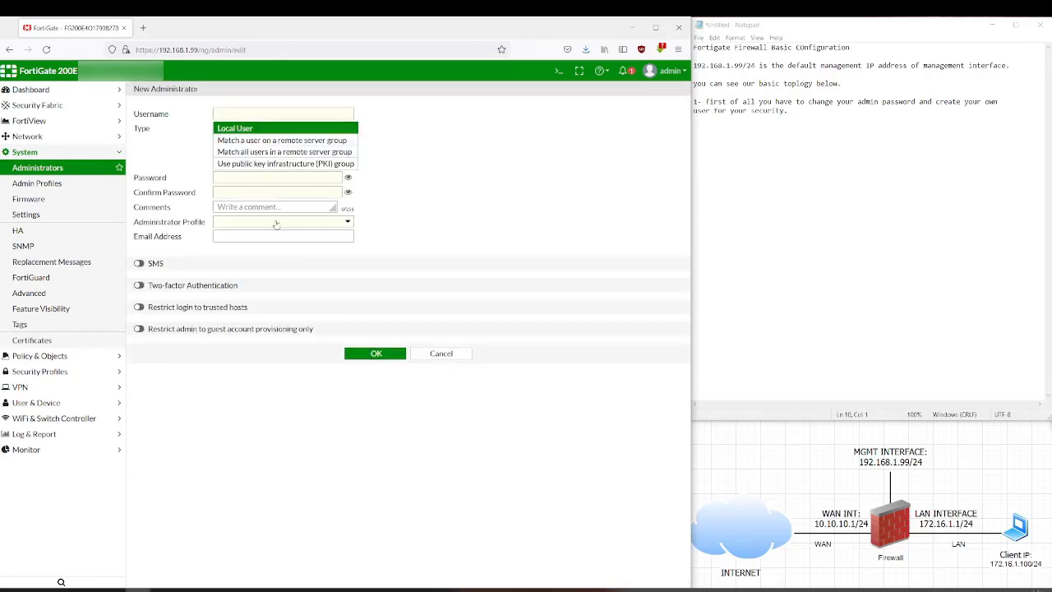
click(259, 111)
text(test)
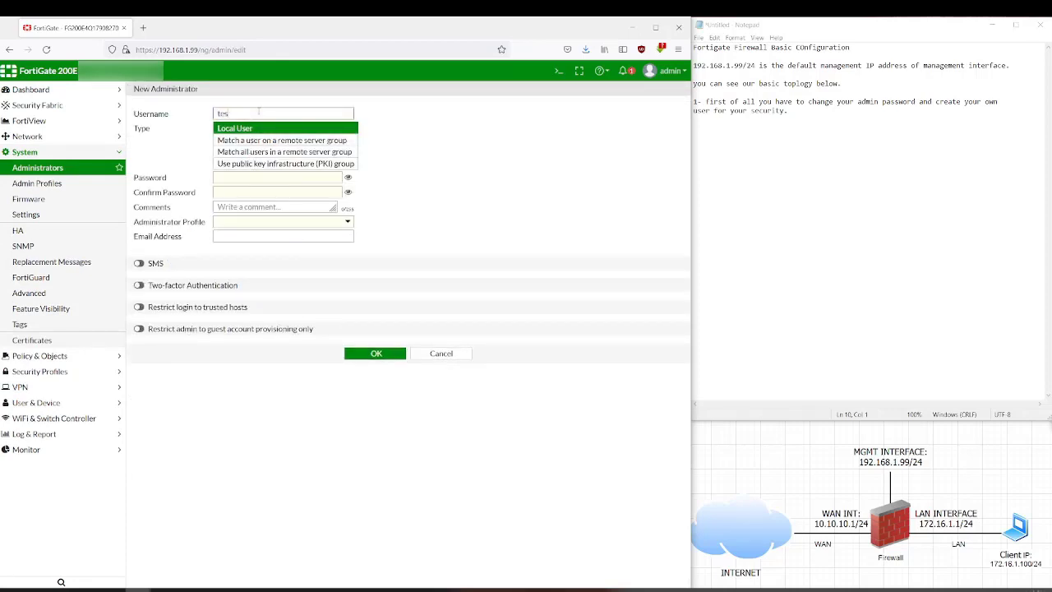
text(admin)
key(Tab)
key(Tab)
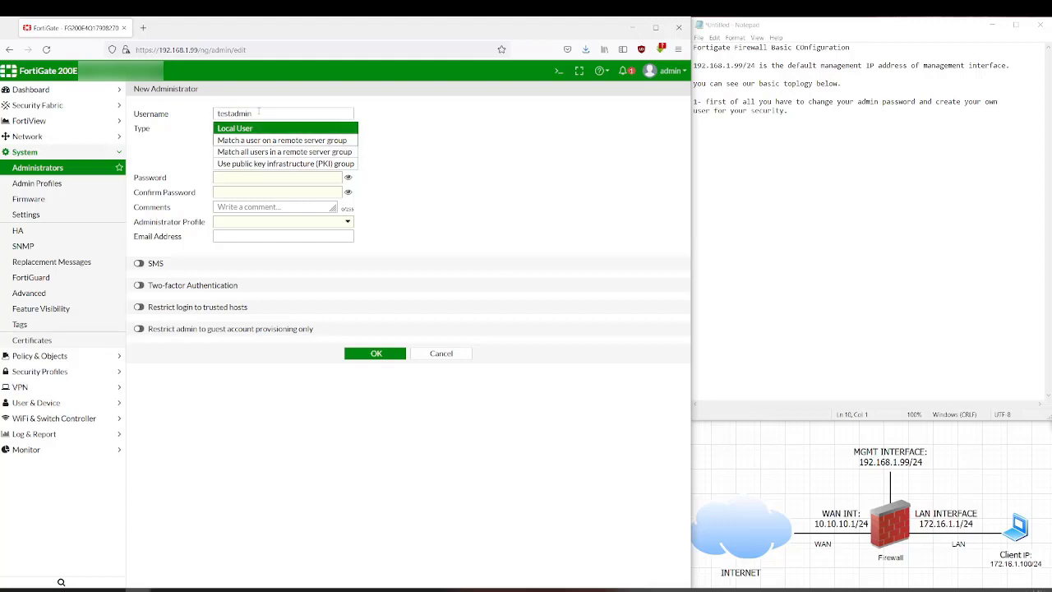
text(Fortinet@123)
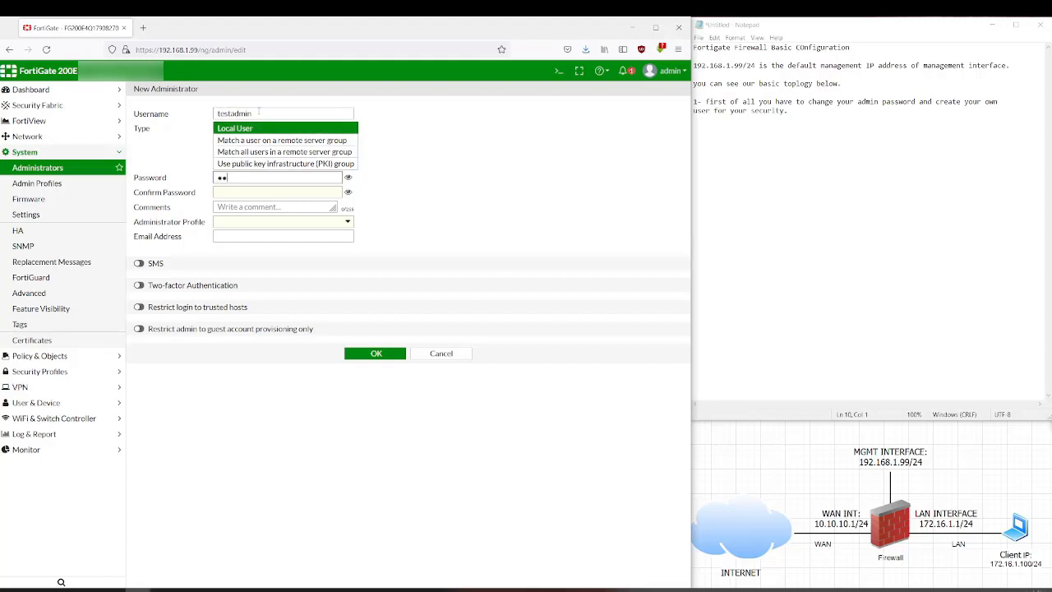
key(Tab)
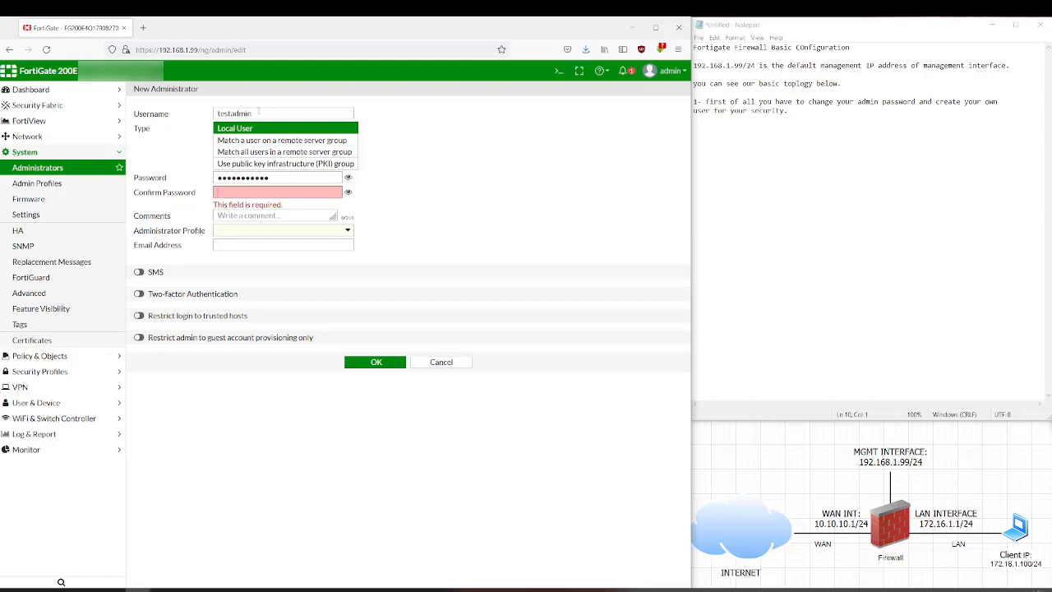
text(Fortinet@123)
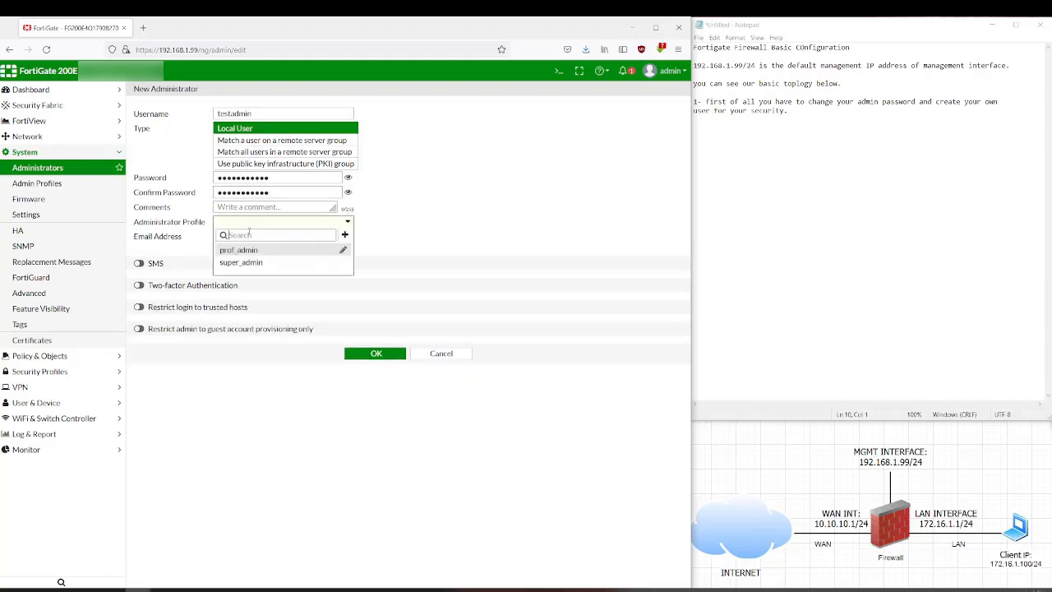
click(246, 223)
click(250, 263)
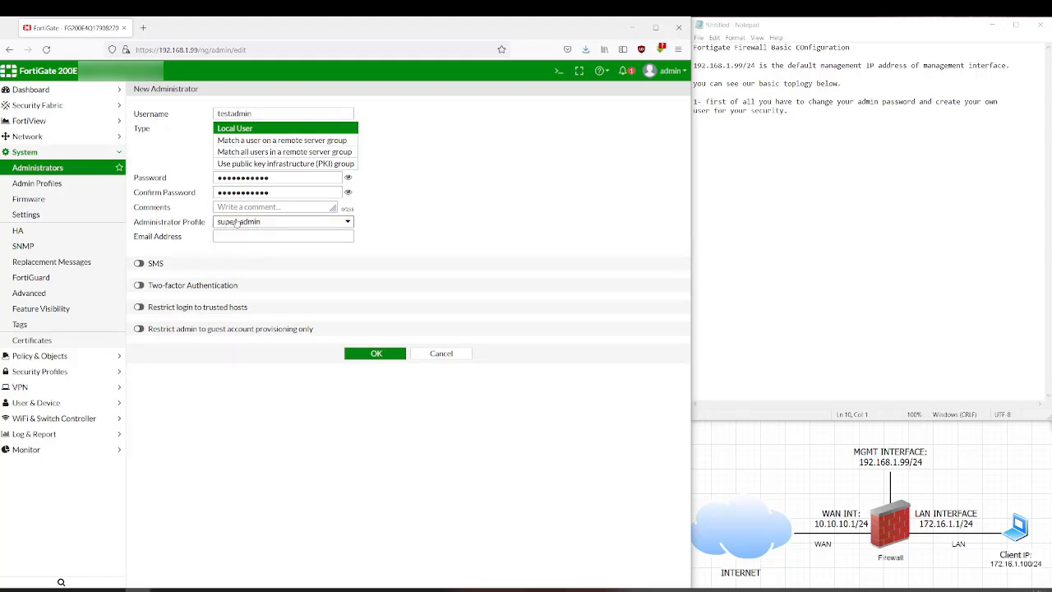
click(376, 353)
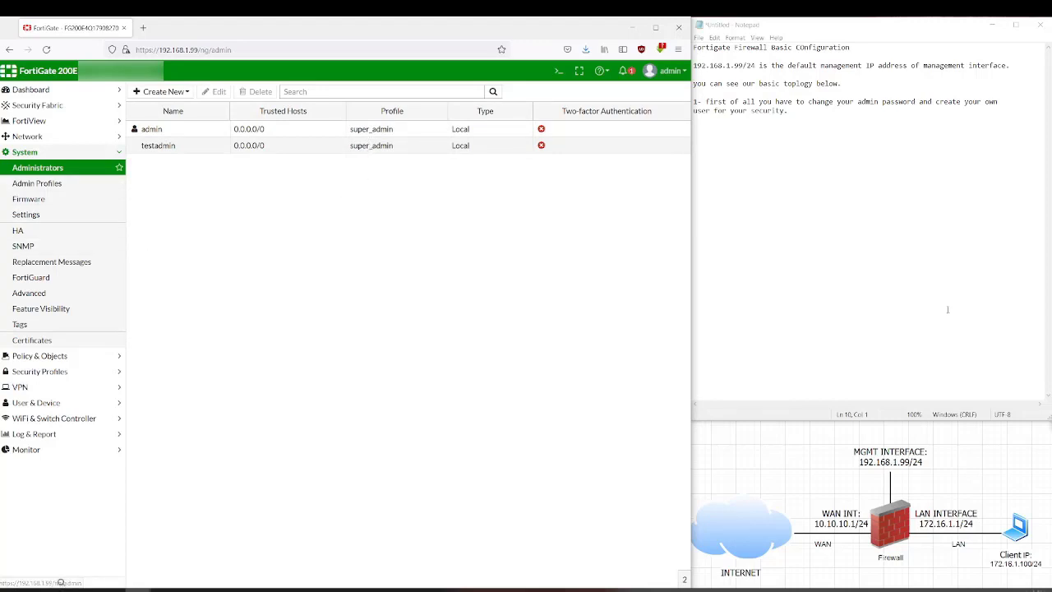
- Add note '2- Configure your WAN interface' with the remark not to grant administrator access
click(855, 116)
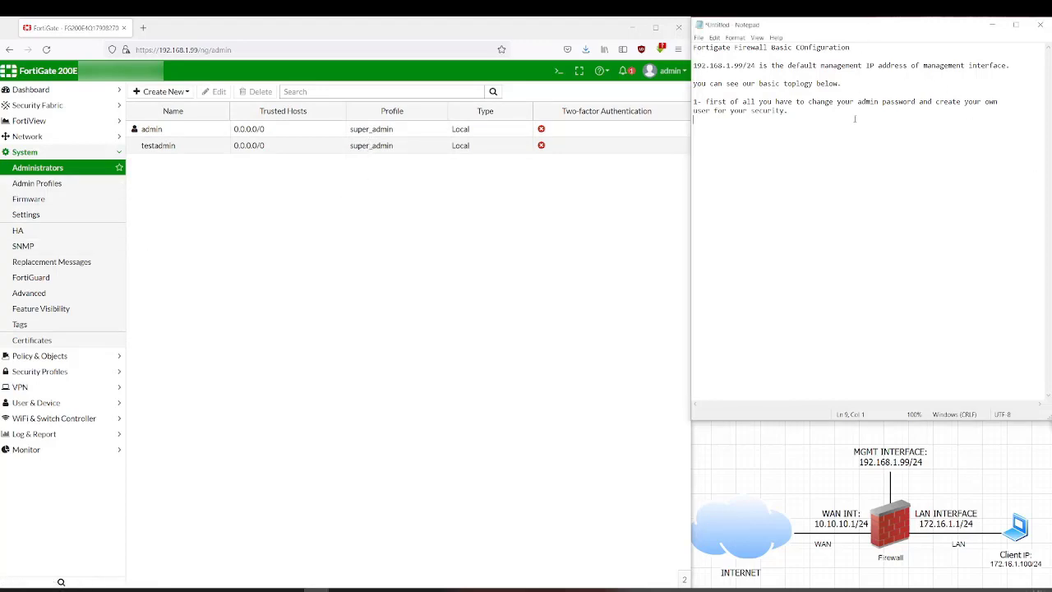
key(Return)
text(2- Configure your WAN interface)
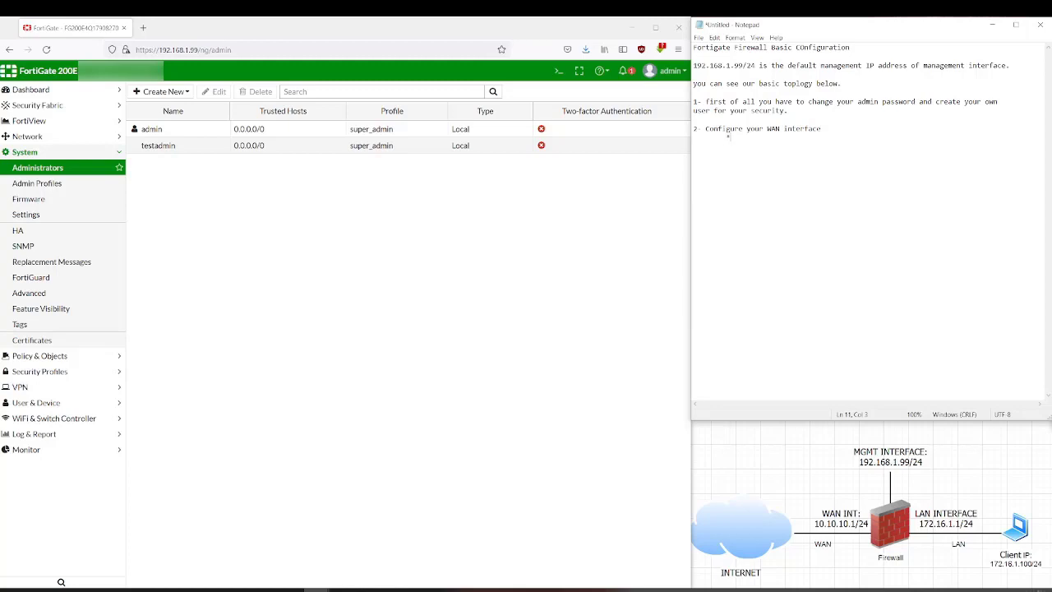
text( do not grant an administrator access for )
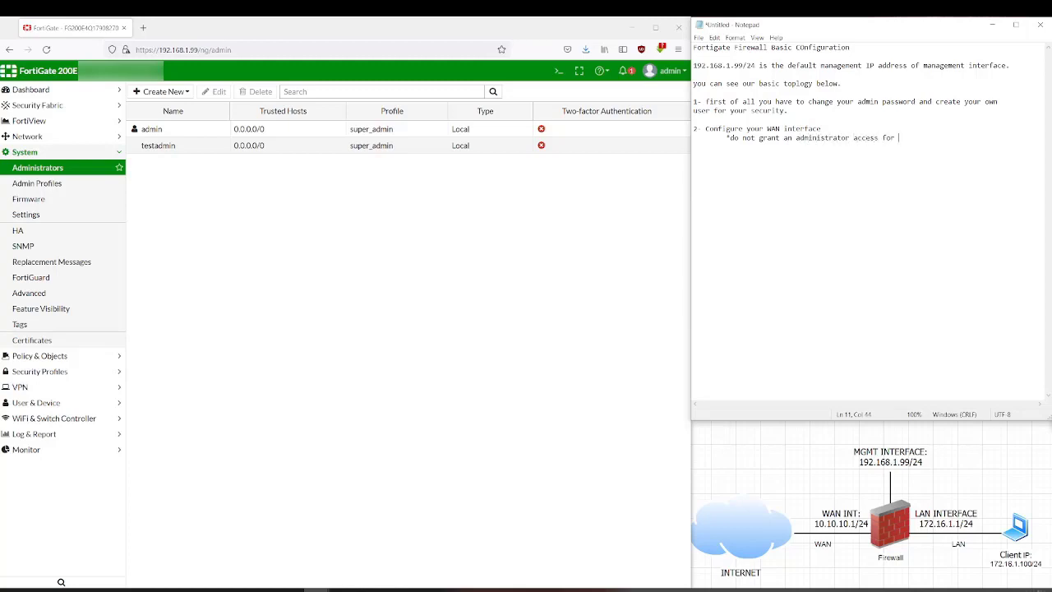
text(your security.)
key(Return)
click(288, 230)
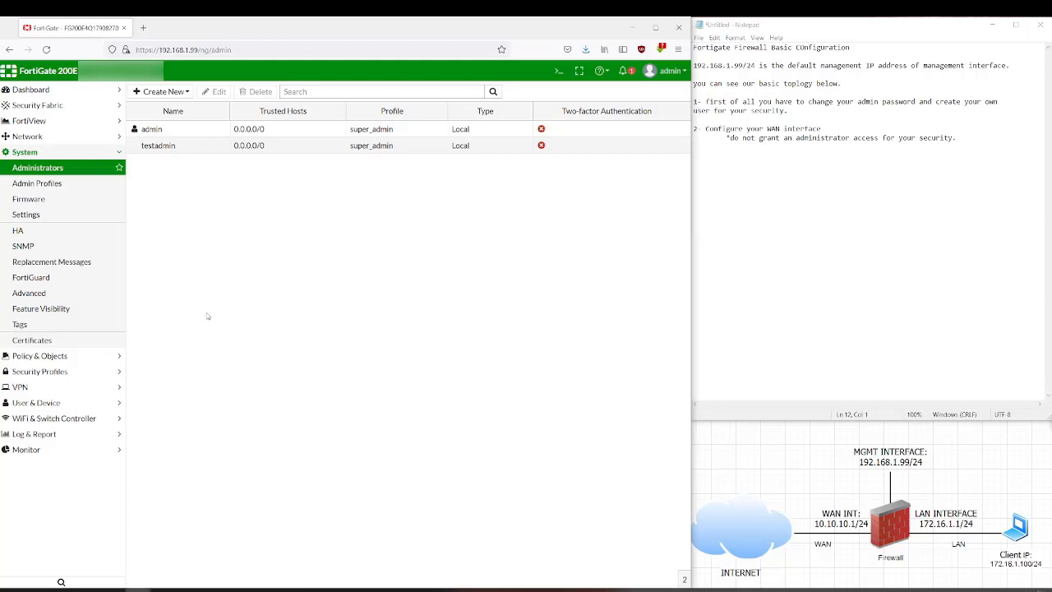
- Set wan1 to manual address 10.10.10.1/255.255.255.0 and remove FMG-Access, leaving only PING
click(36, 140)
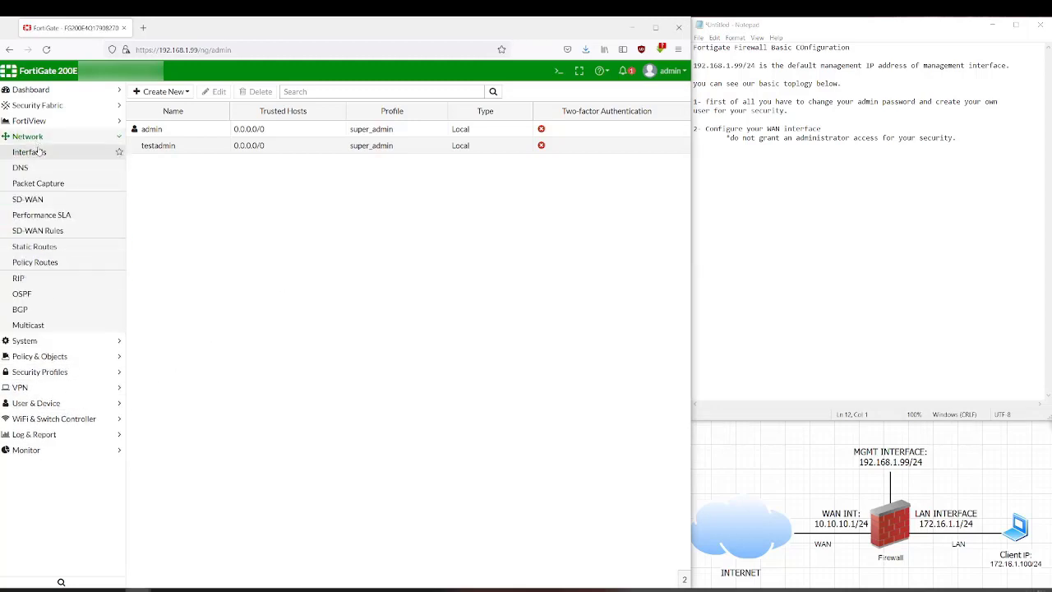
click(39, 152)
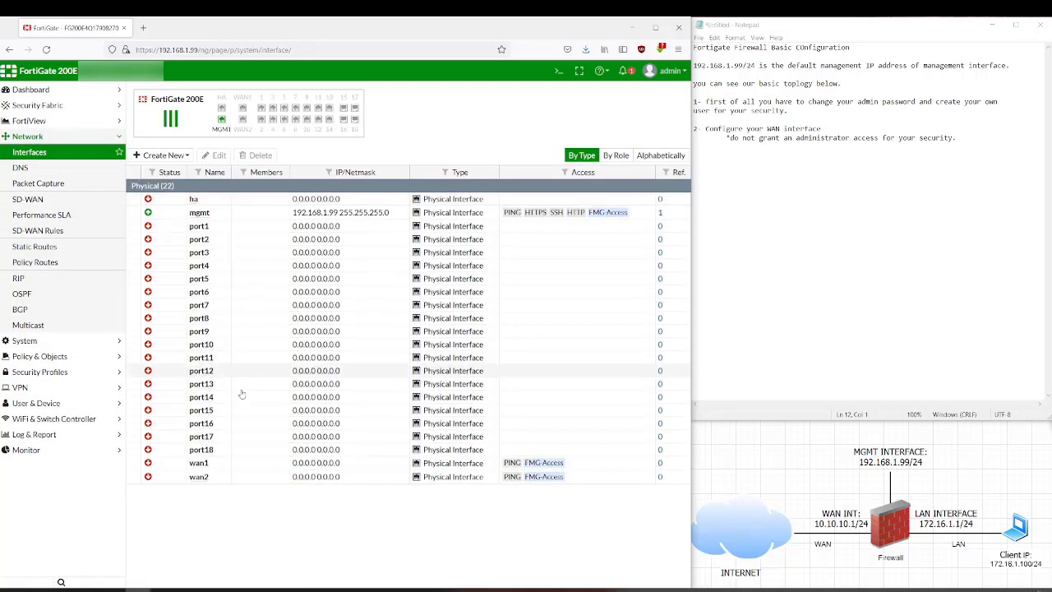
click(255, 465)
double_click(243, 466)
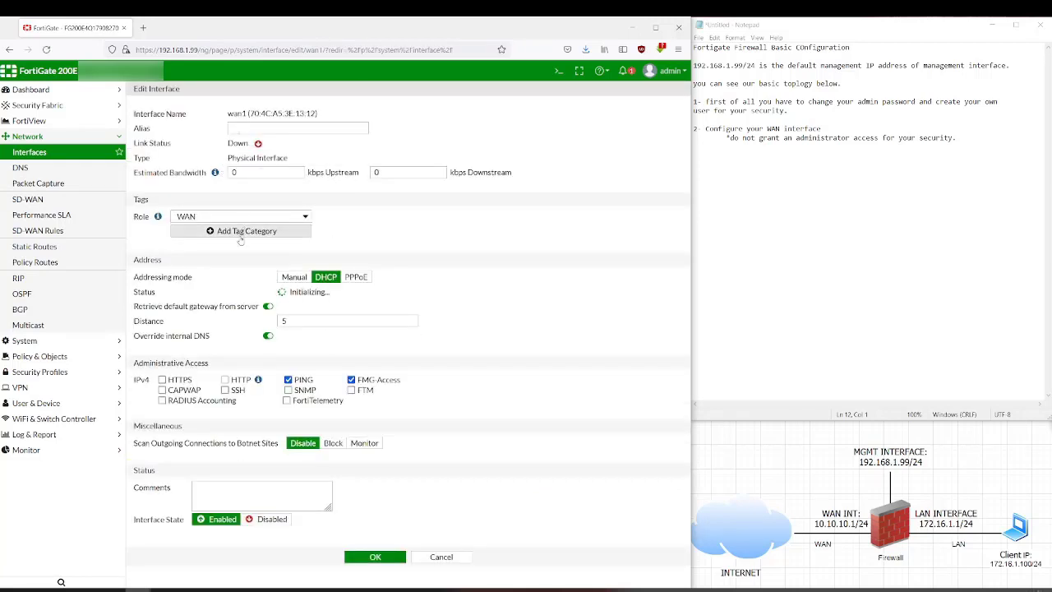
click(297, 279)
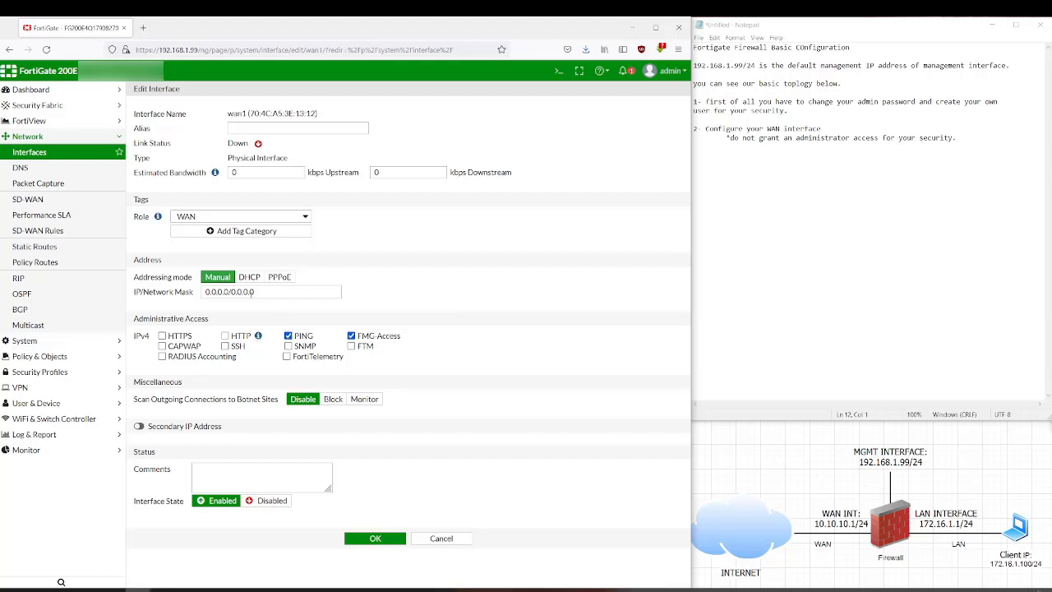
double_click(227, 292)
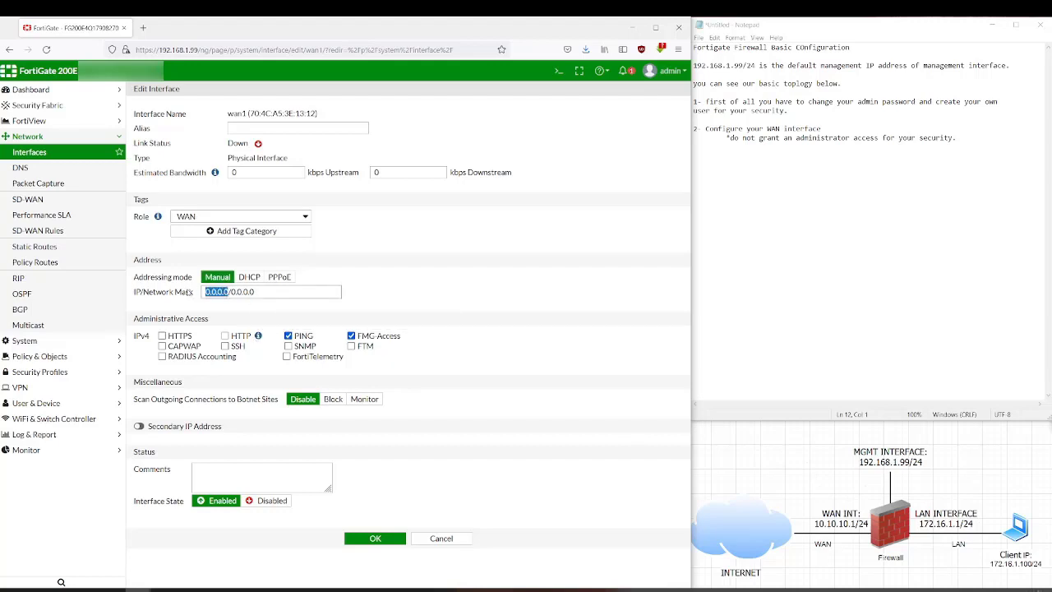
text(10.10.10.1)
key(shift+Right)
key(shift+Right)
key(shift+Right)
key(shift+Right)
key(shift+Right)
key(shift+Right)
key(shift+Right)
text(255.255.2)
text(0)
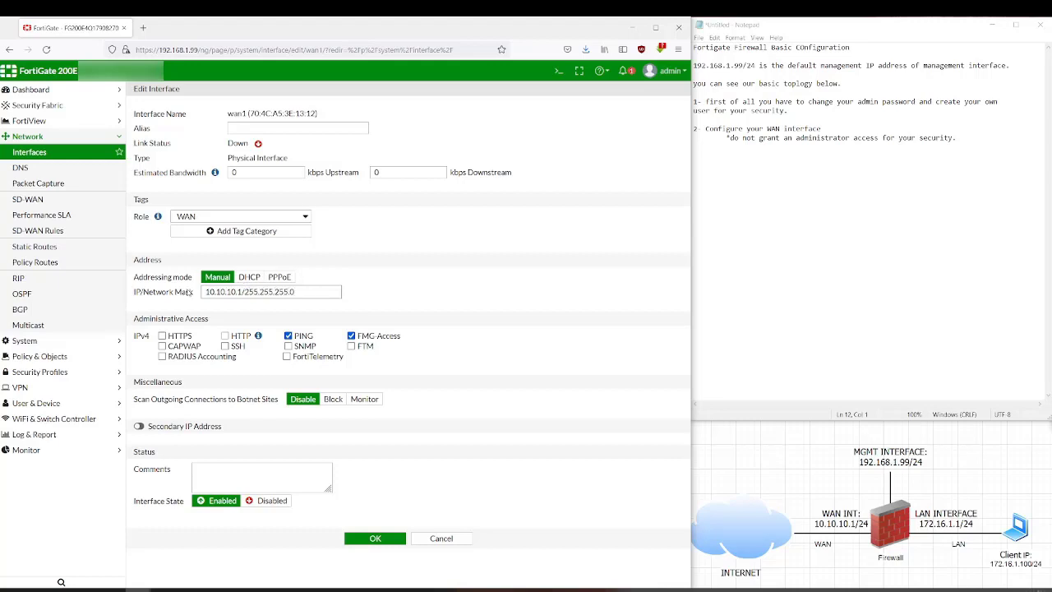
click(351, 335)
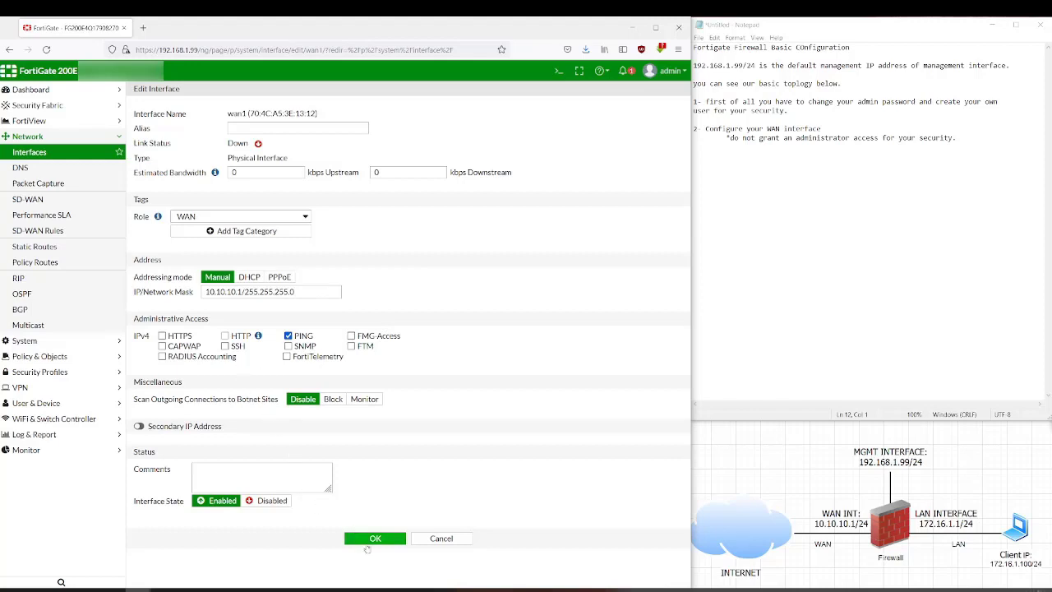
click(374, 539)
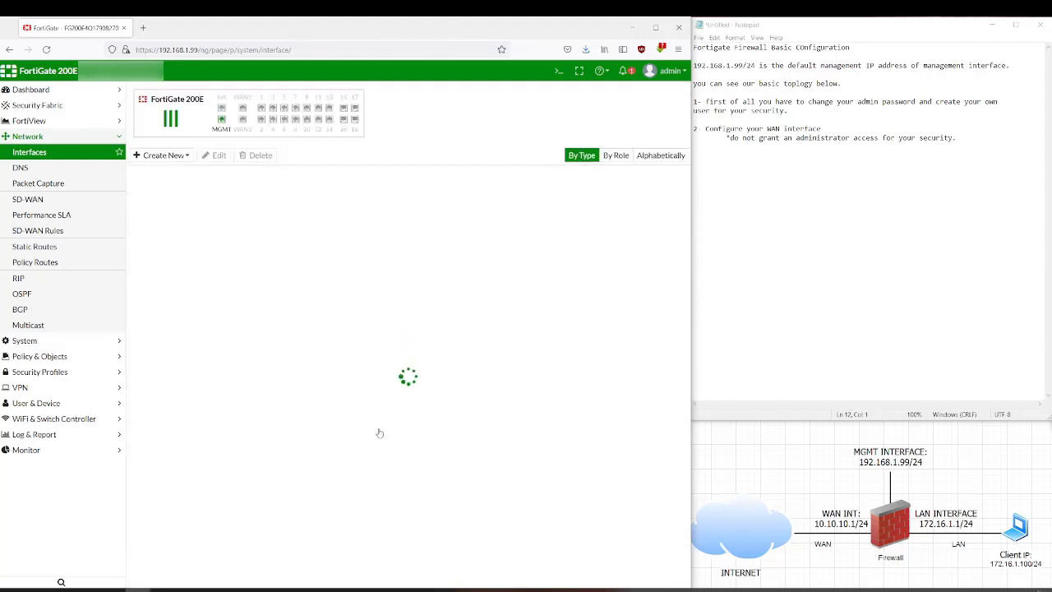
- Add step '3- default route' to the notes
click(978, 144)
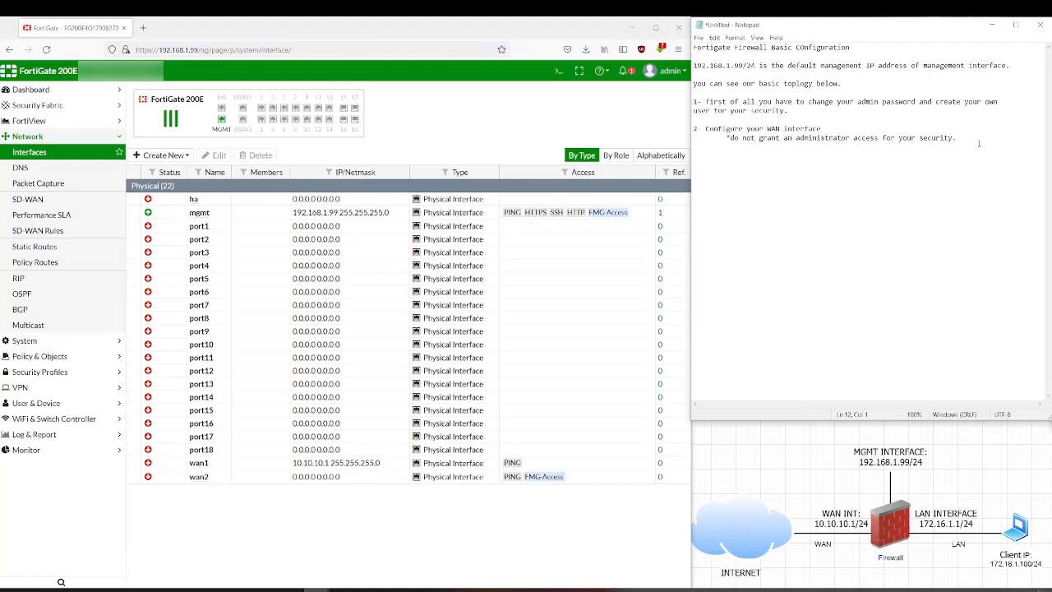
text(create your)
text(3- )
text( default r)
text(oute)
text(.)
key(Return)
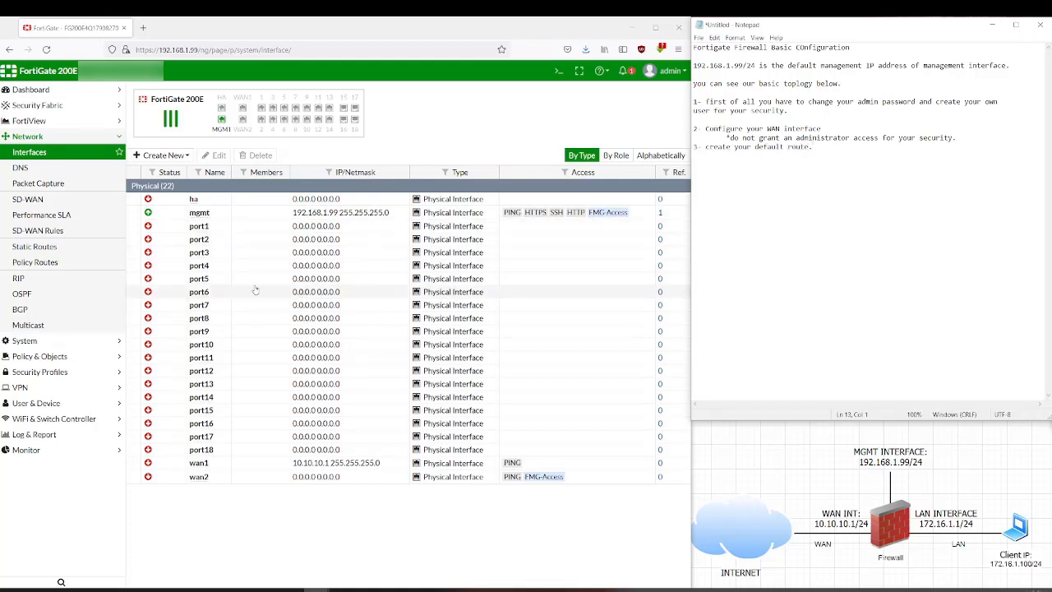
- Create a static route 0.0.0.0/0 with gateway 10.10.10.2 on interface wan1
click(63, 250)
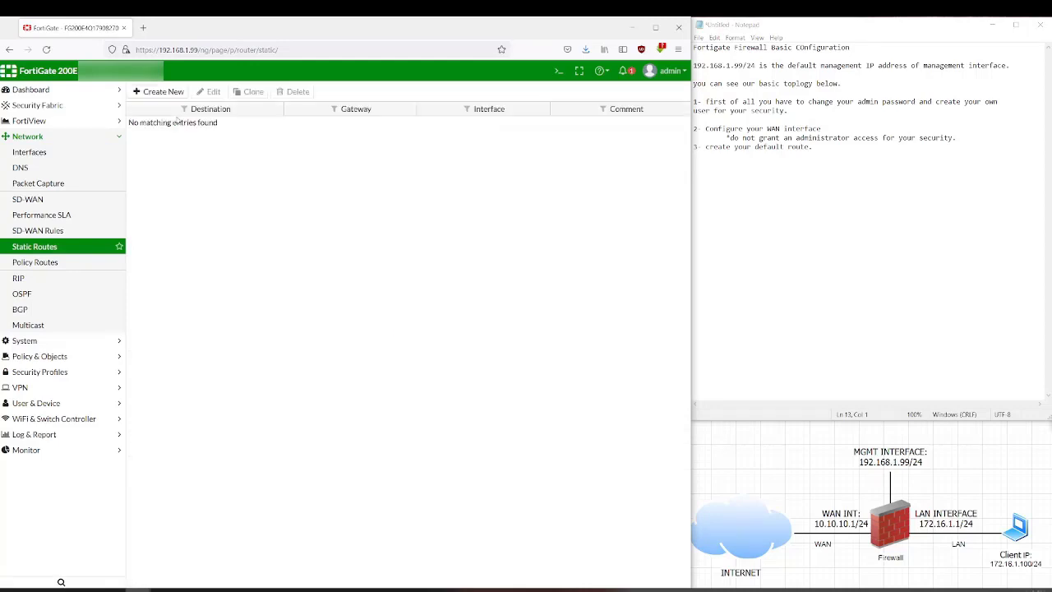
click(152, 93)
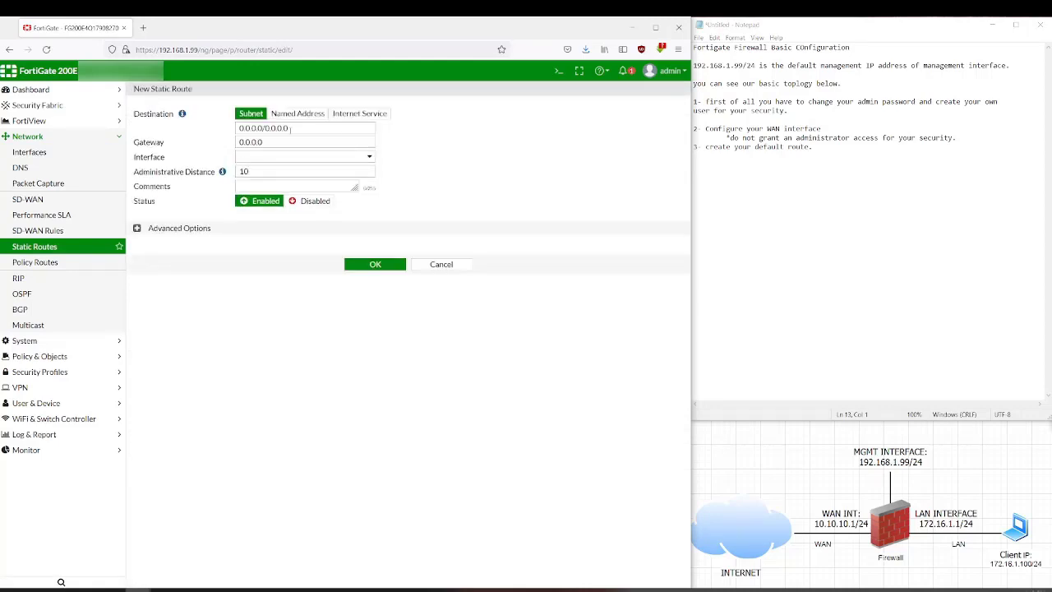
double_click(286, 141)
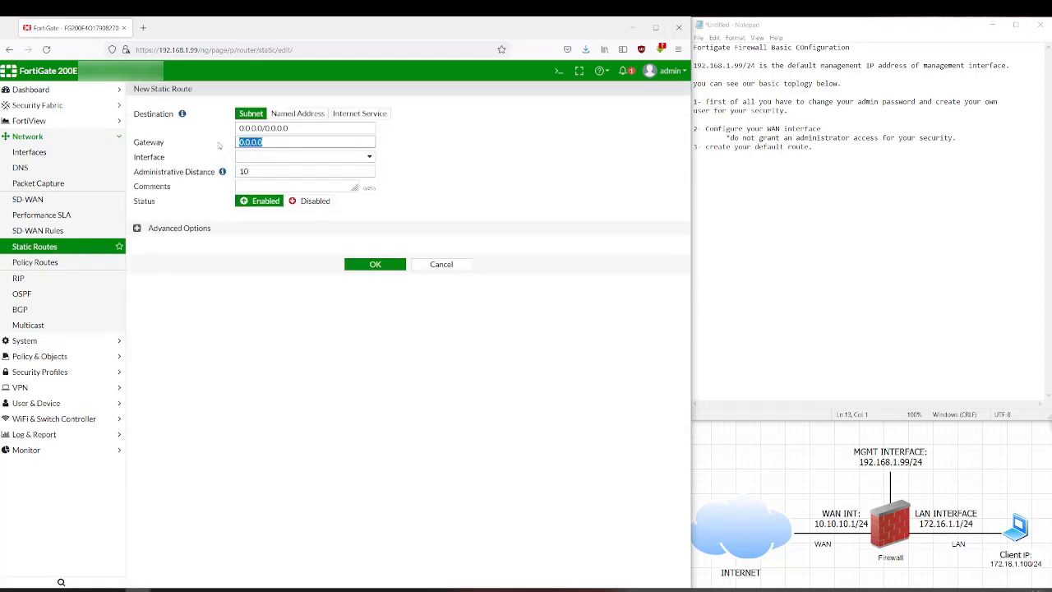
text(10.10.10.2)
click(272, 156)
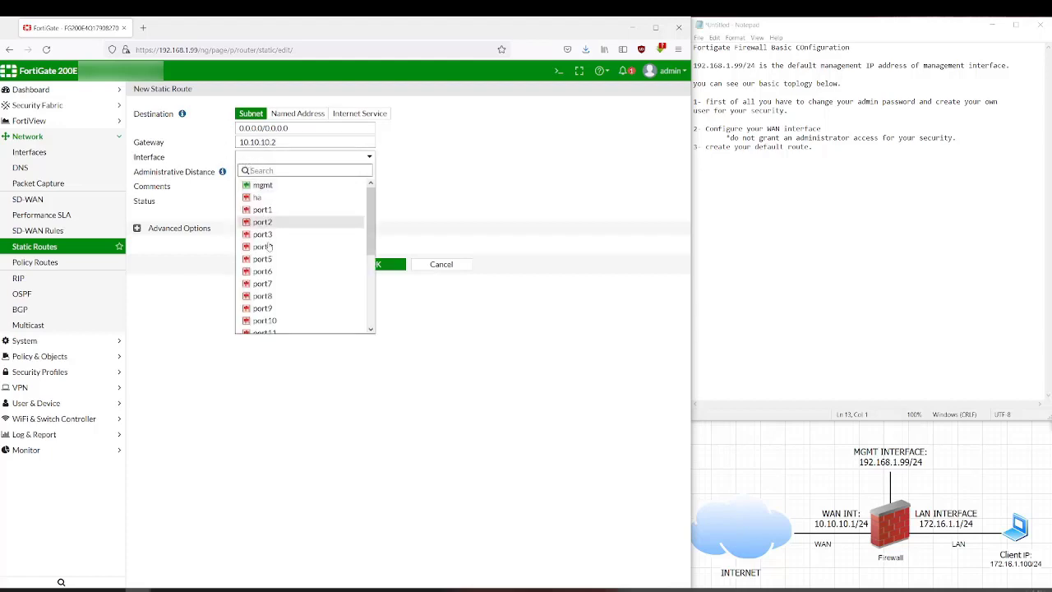
scroll(276, 303, down, 3)
click(277, 303)
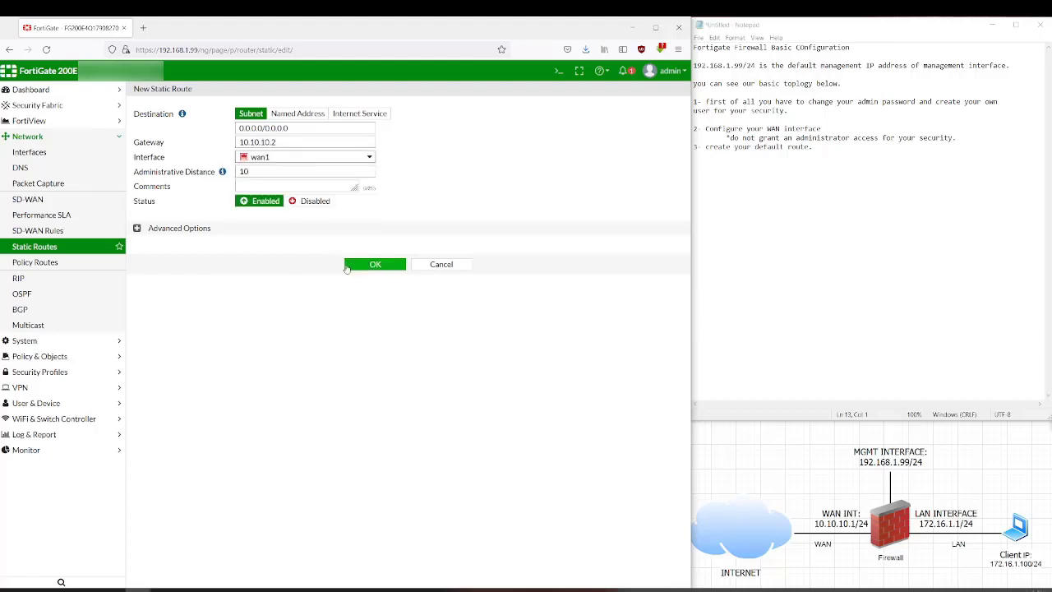
click(362, 265)
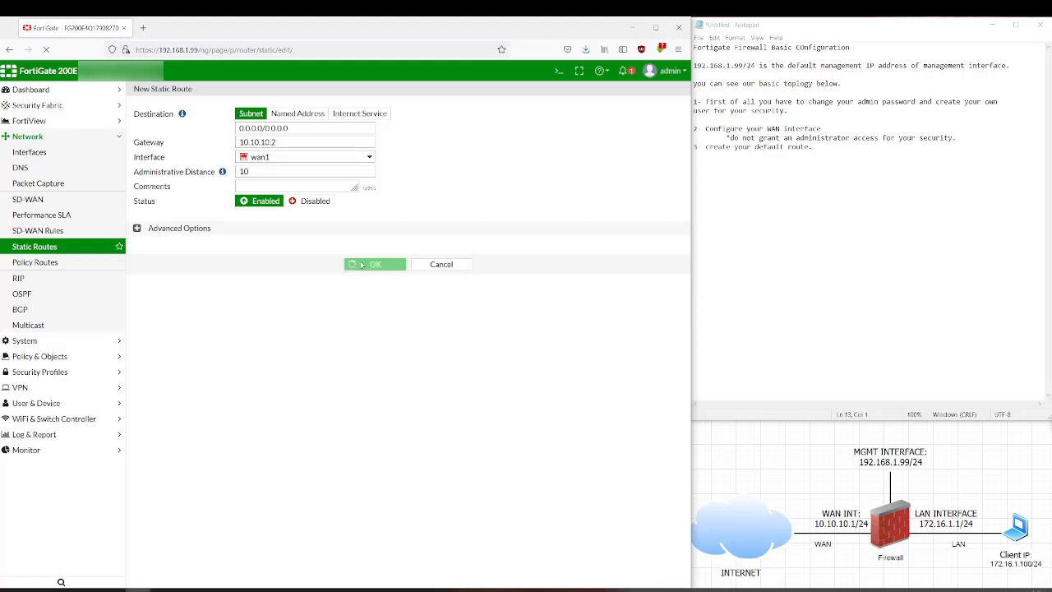
click(358, 124)
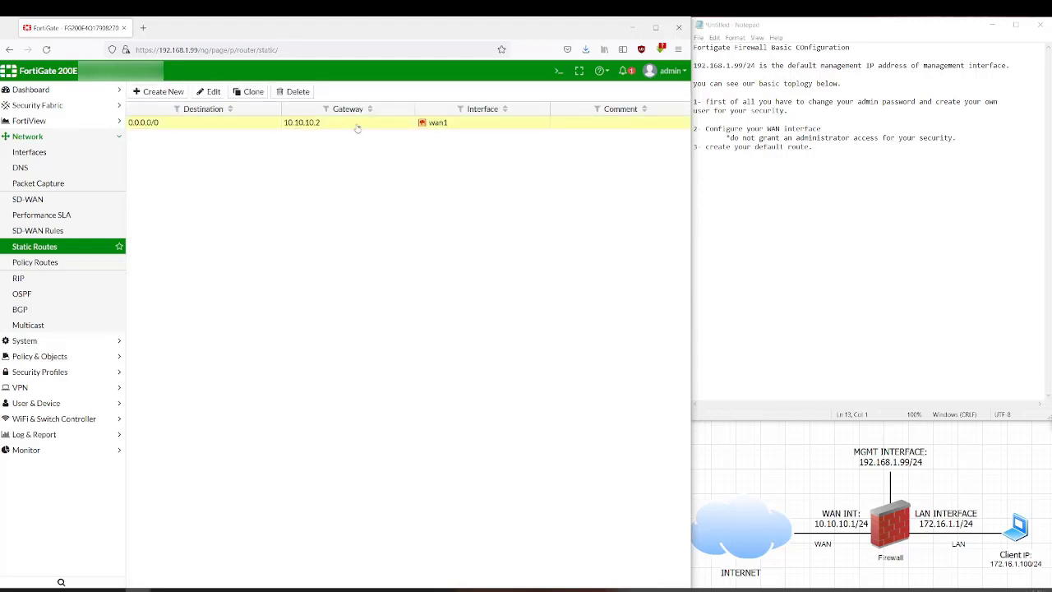
- Write '4- create your LAN interface' with a note to use a management or dedicated interface instead
click(819, 175)
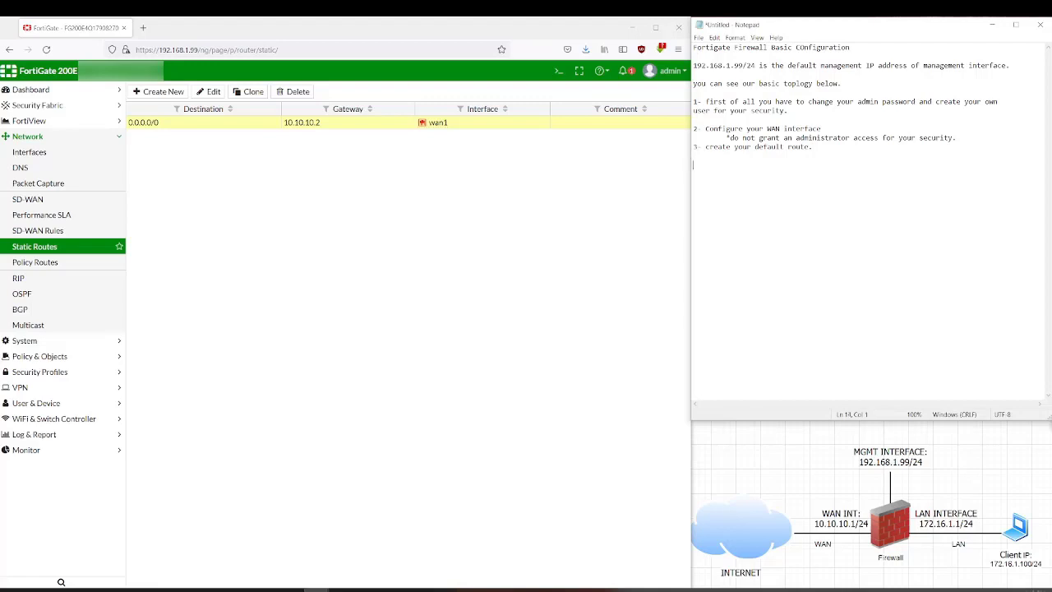
text(3-)
text(4- create )
text(your LA)
text(N interface)
key(Return)
text(*do not grant)
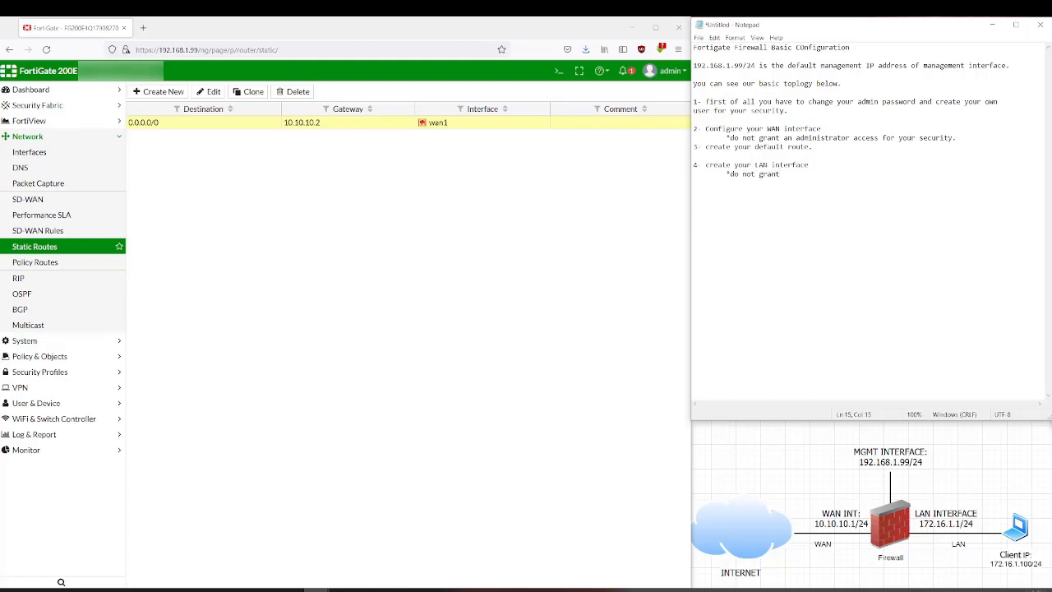
text( an administrator access for your security)
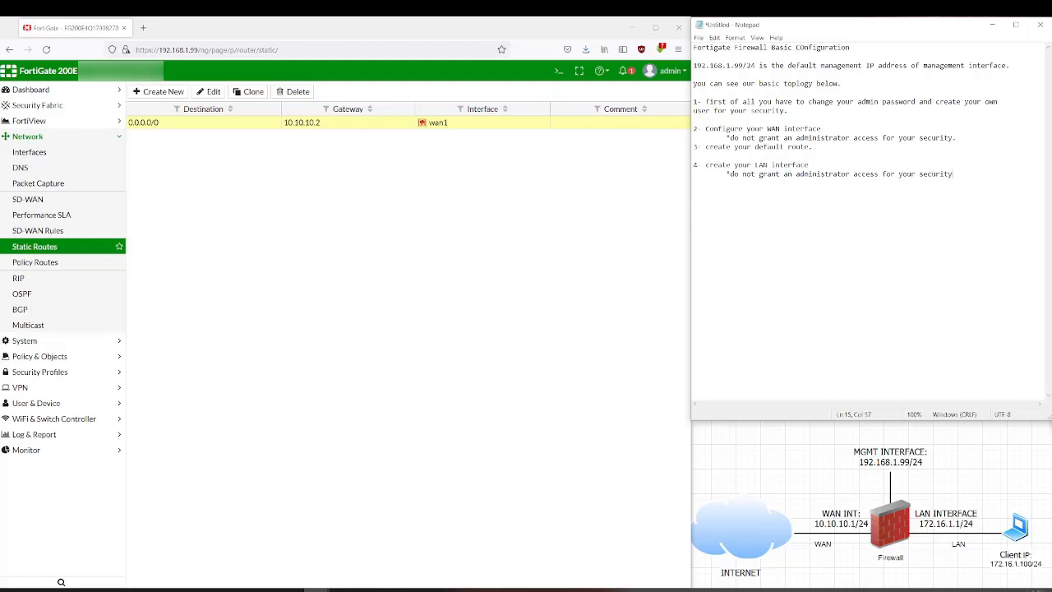
text(. use your management intercafe o)
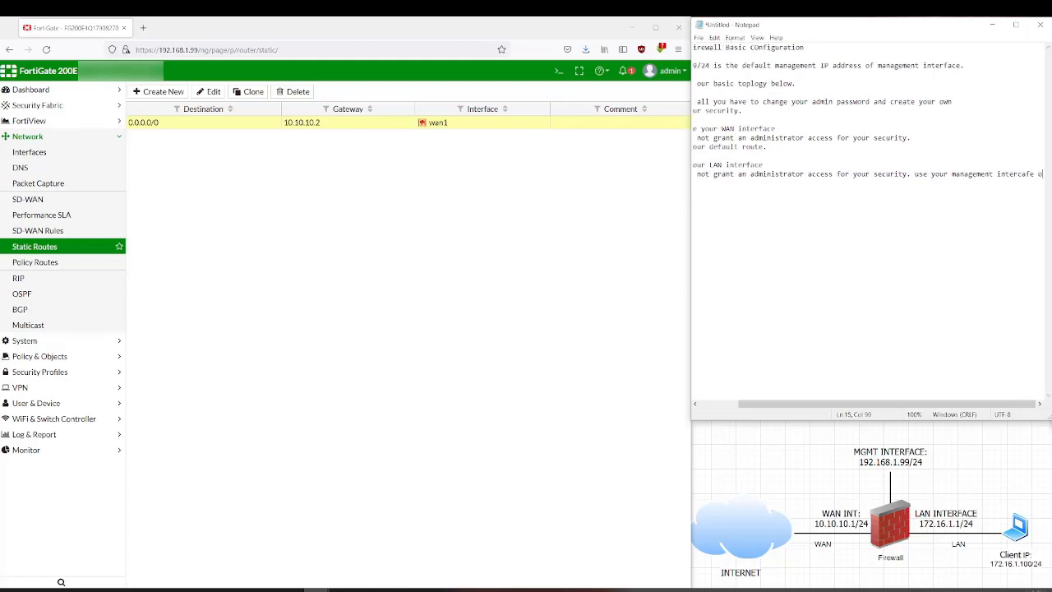
key(Return)
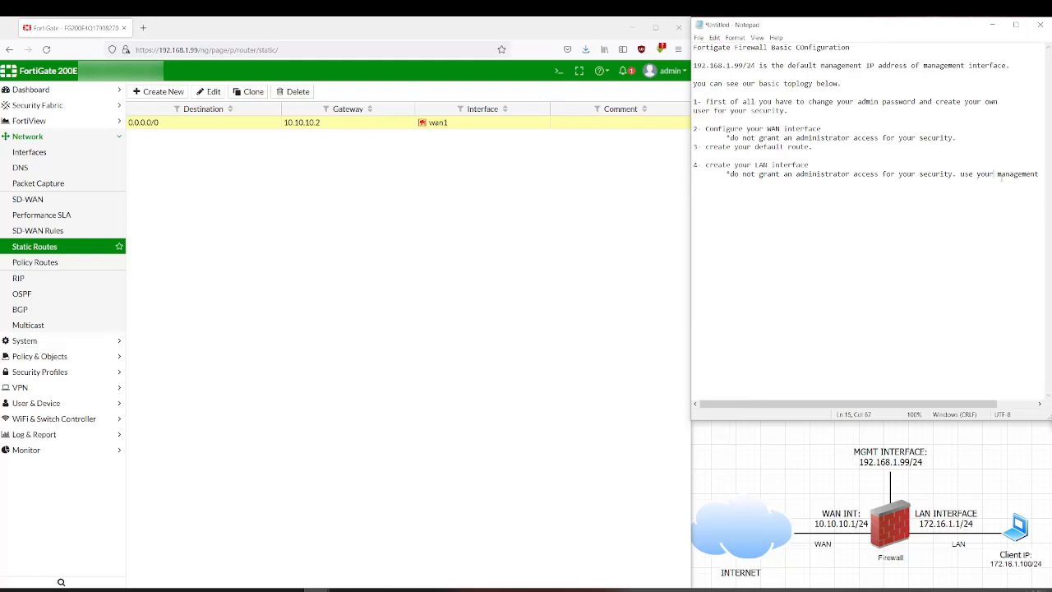
key(Return)
key(End)
text(for manage )
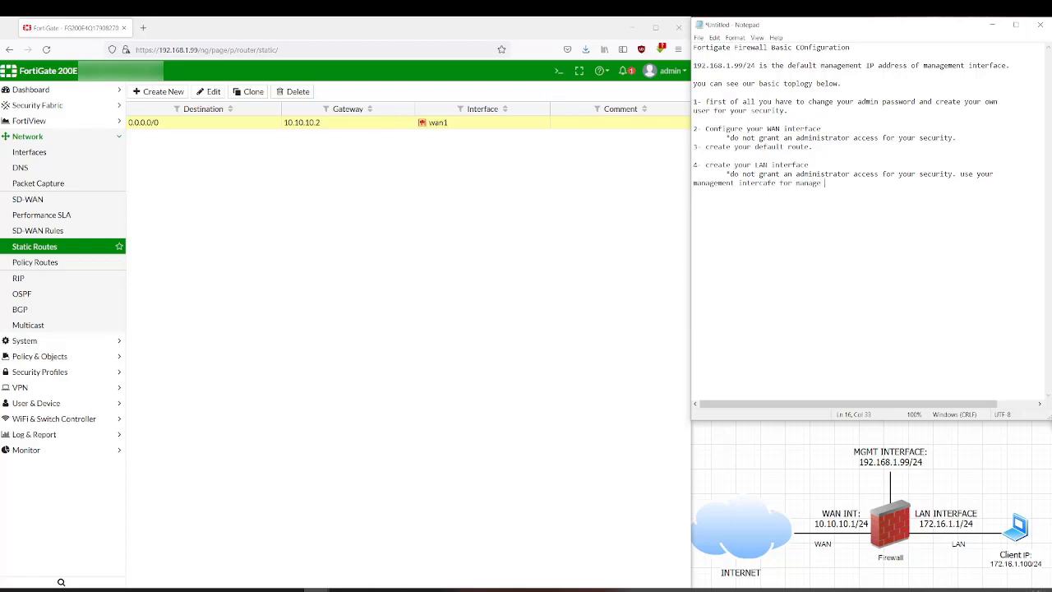
text(your device or use dedicated interface for)
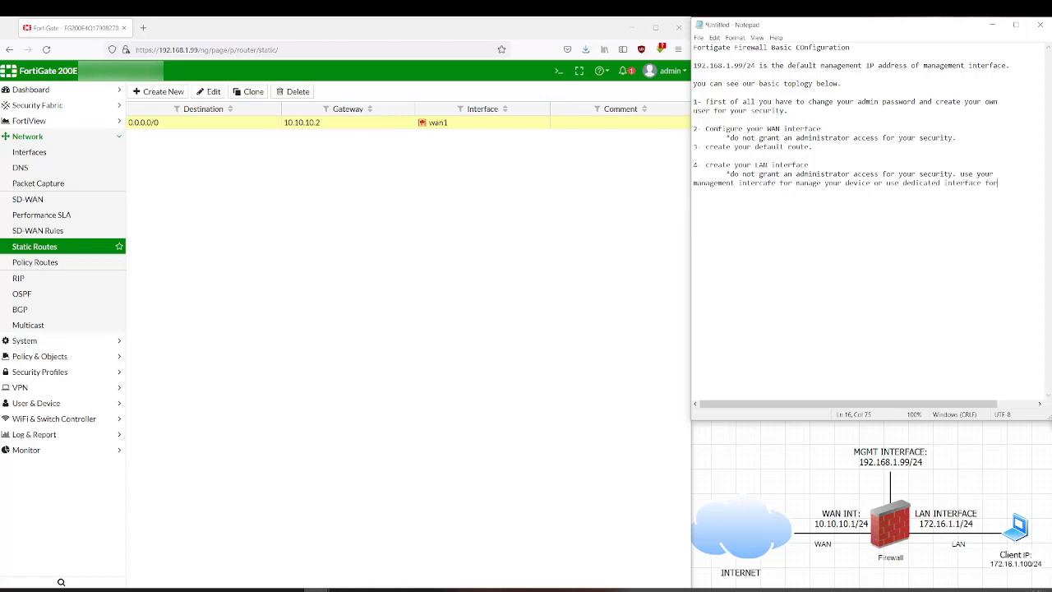
text( manage your dev)
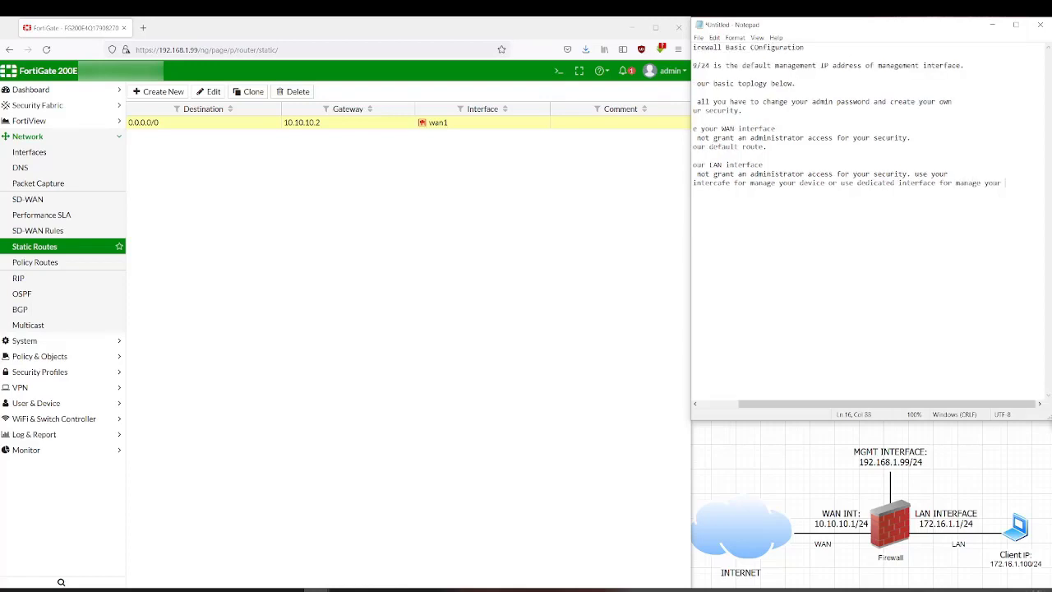
text(ice.)
key(Return)
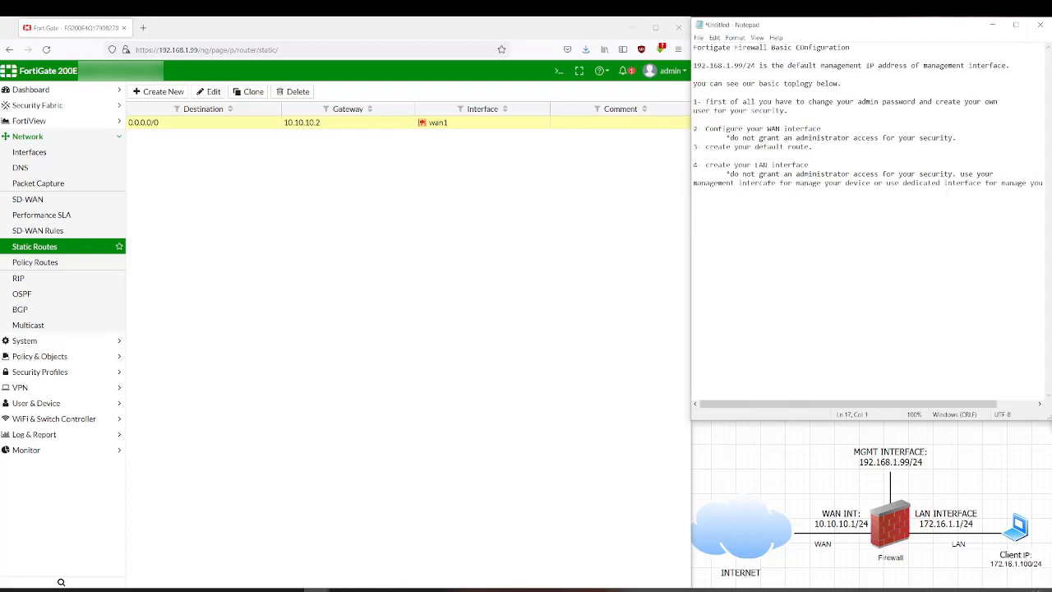
- Configure port1 with role LAN, address 192.168.100.1/255.255.255.0 and PING access
click(68, 155)
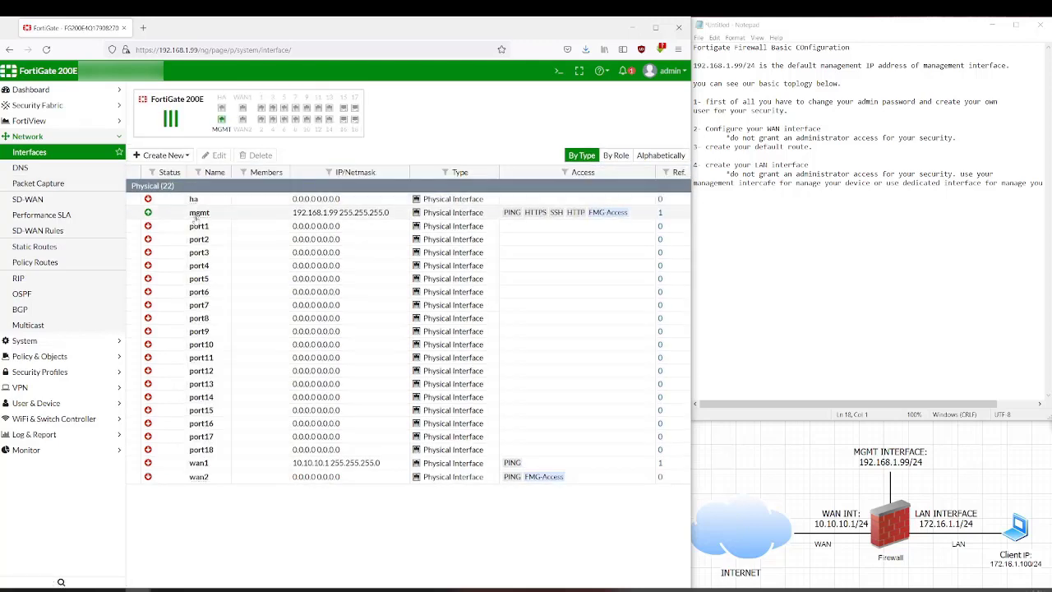
double_click(244, 231)
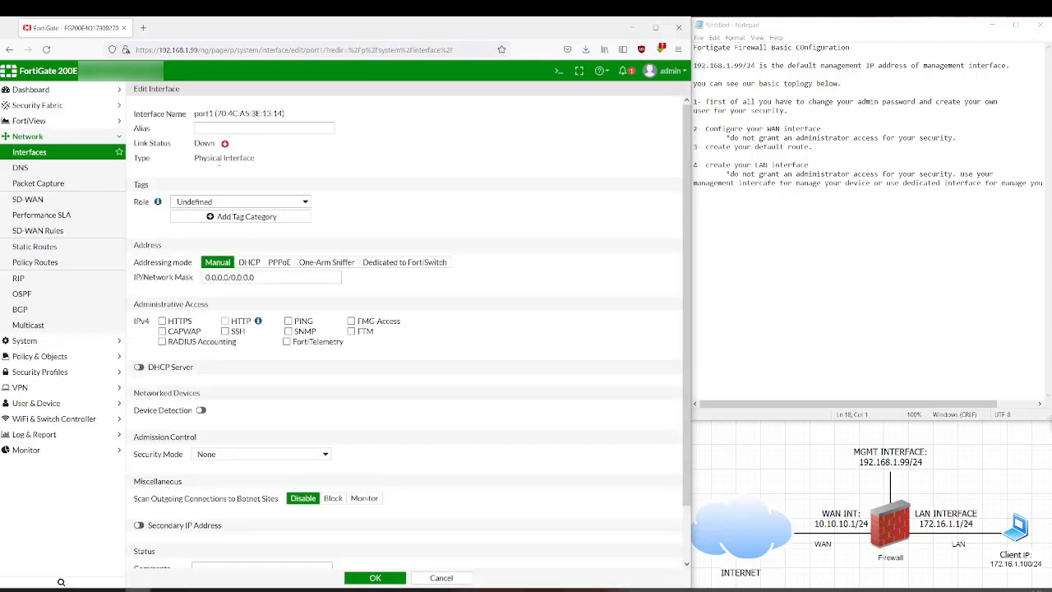
click(232, 202)
click(226, 217)
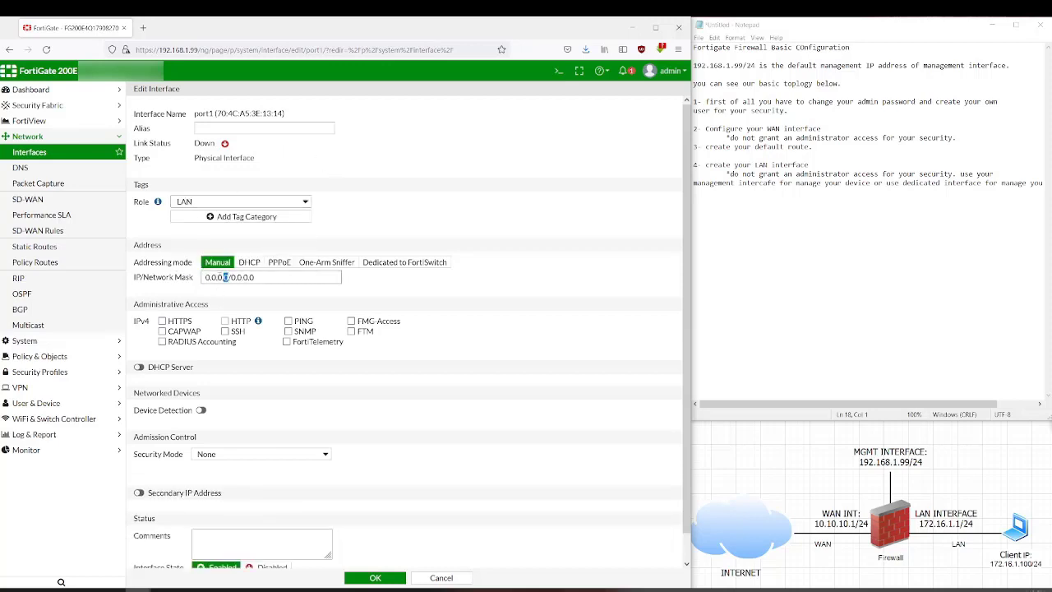
double_click(213, 277)
text(192.168.100.1)
key(Right)
key(shift+Right)
key(shift+Right)
key(shift+Right)
key(shift+Right)
key(shift+Right)
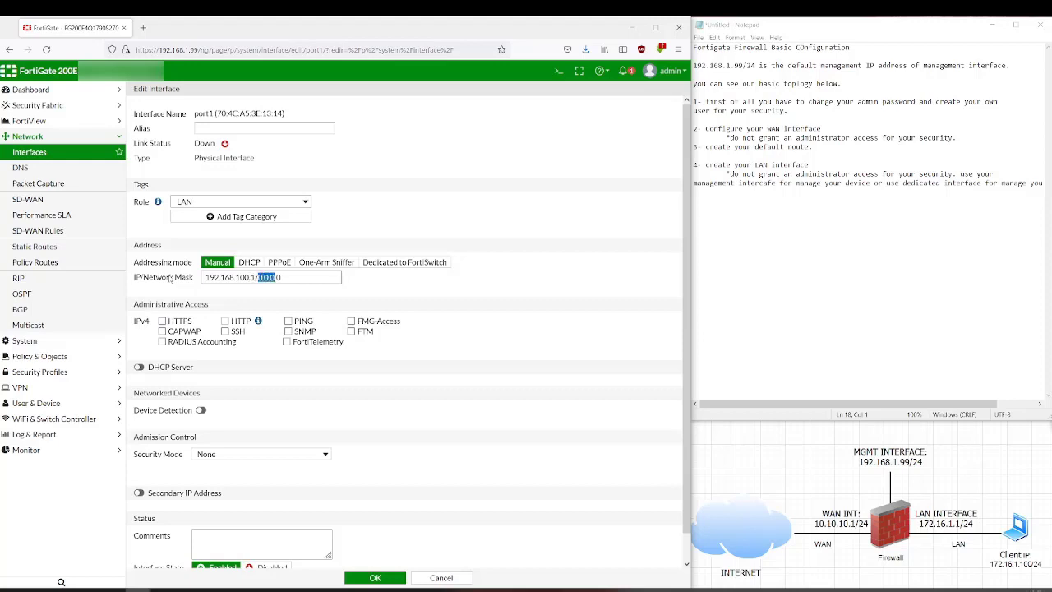
text(255.255.255)
click(288, 322)
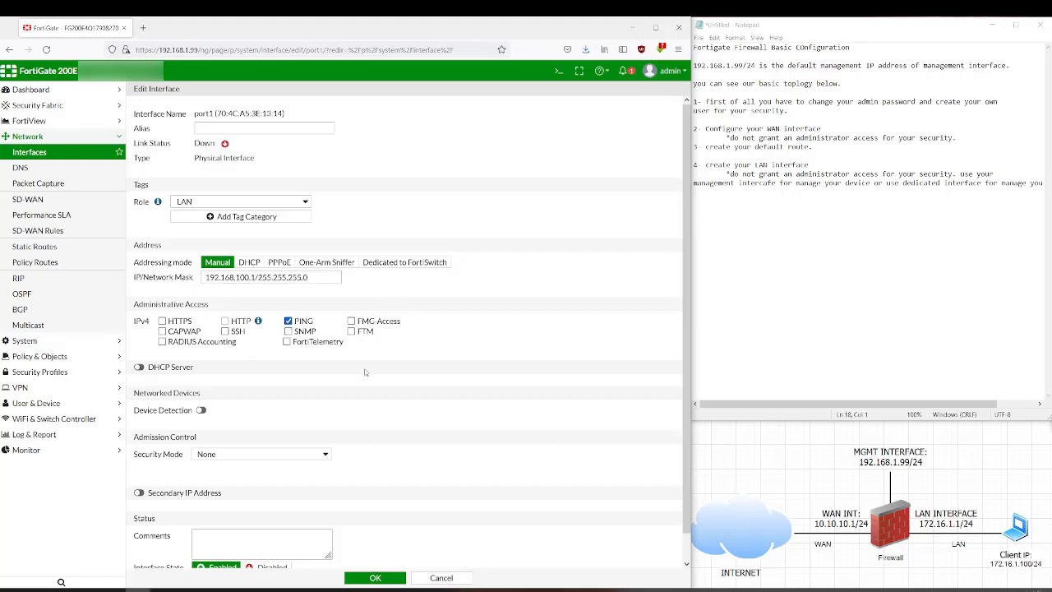
scroll(367, 372, down, 1)
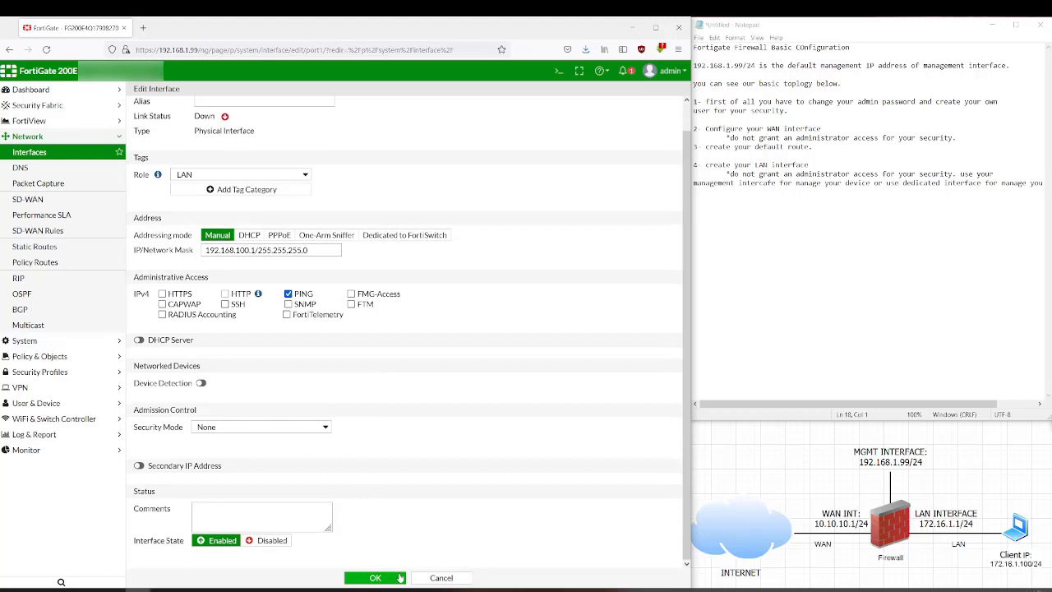
click(374, 578)
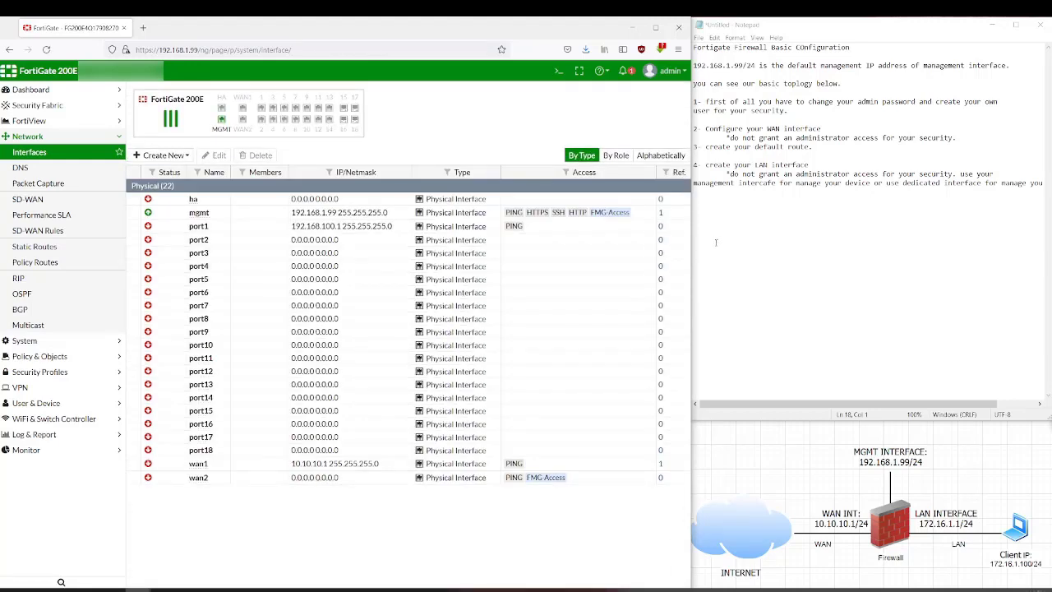
- Add '5- create policy' to the Notepad notes, then open FortiGate's IPv4 Policy list
click(786, 202)
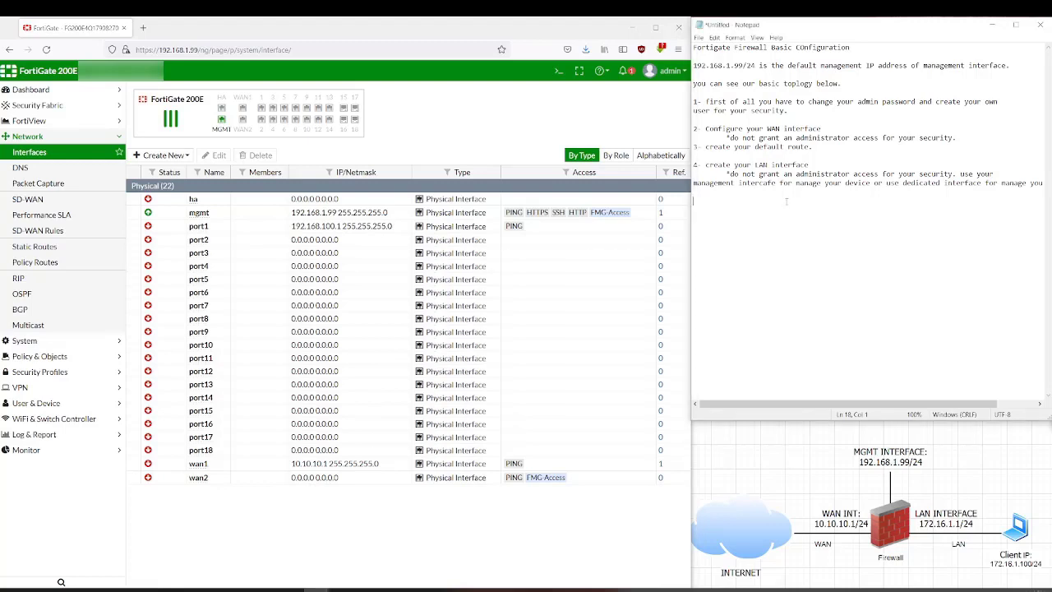
text(5-)
text( create)
text( your p)
key(BackSpace)
key(BackSpace)
key(BackSpace)
key(BackSpace)
text(policy)
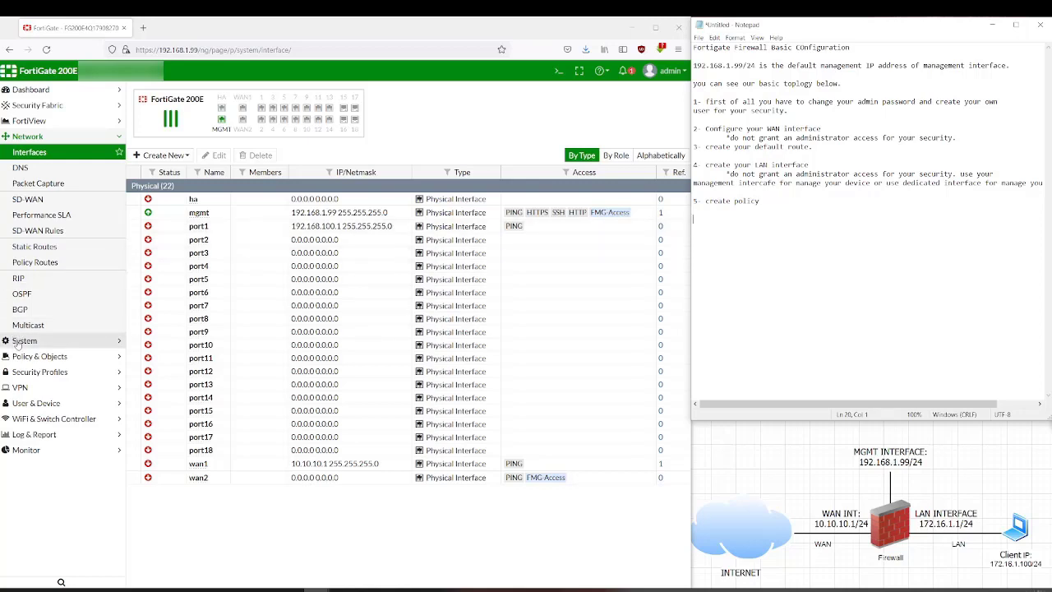
click(106, 356)
click(74, 183)
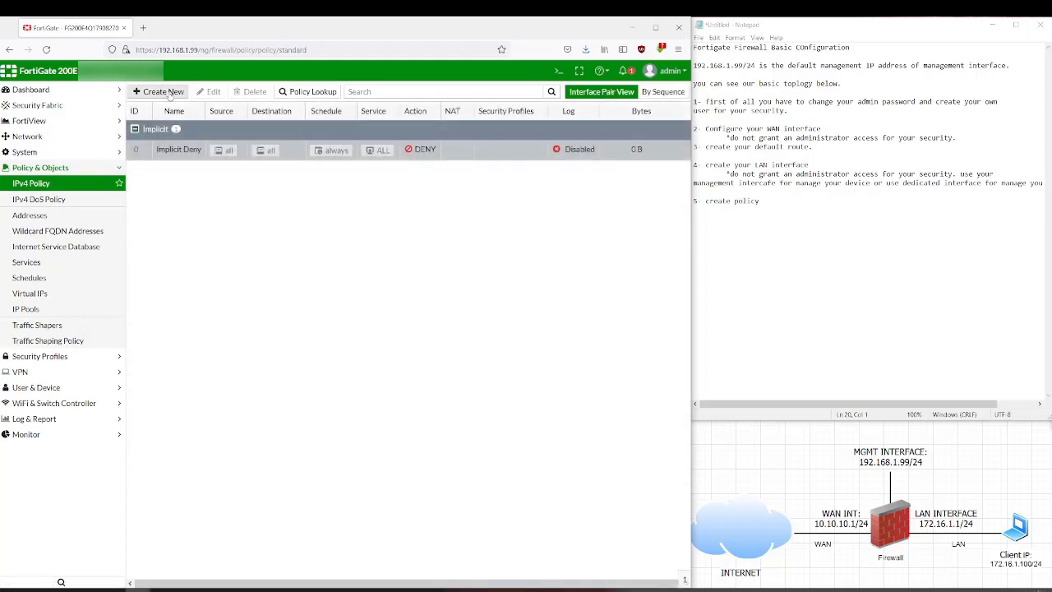
- Create a new policy named 'LAN-To-WAN' with incoming port1 and outgoing wan1
click(163, 91)
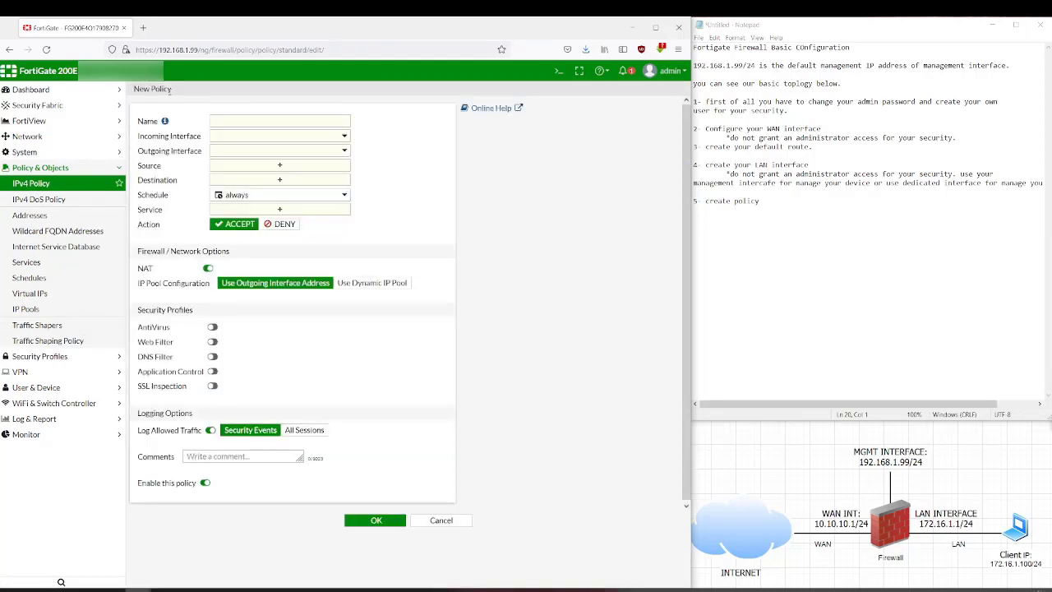
click(248, 121)
text(LAN-To-WAN)
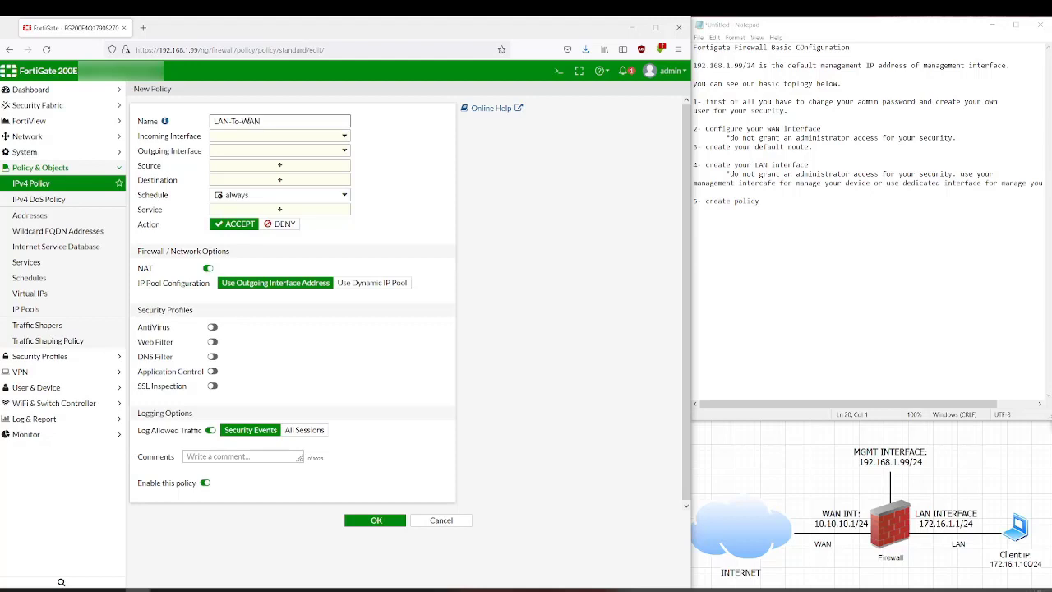
click(255, 137)
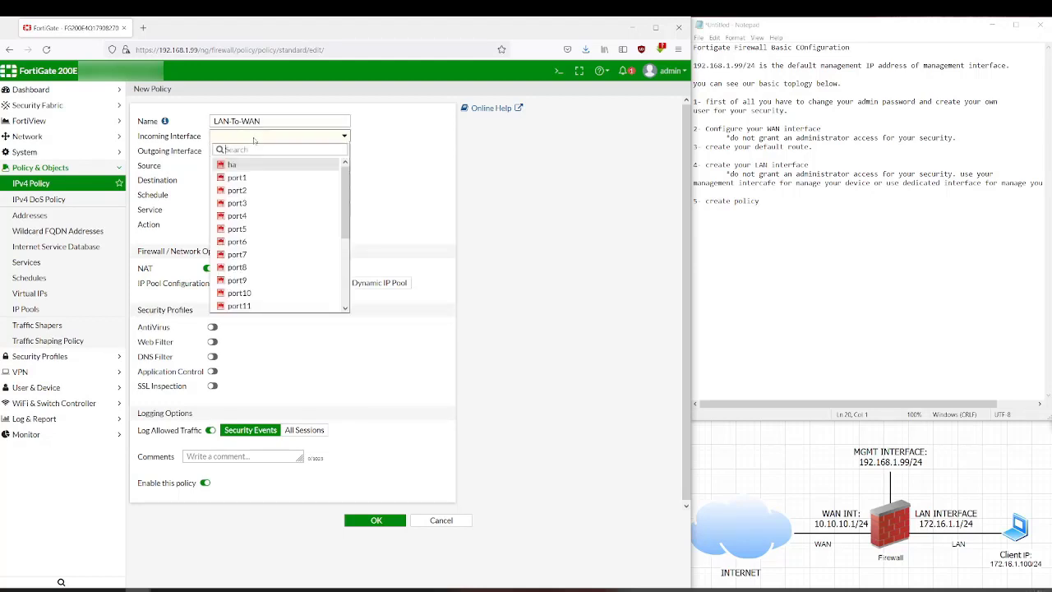
click(260, 178)
click(259, 153)
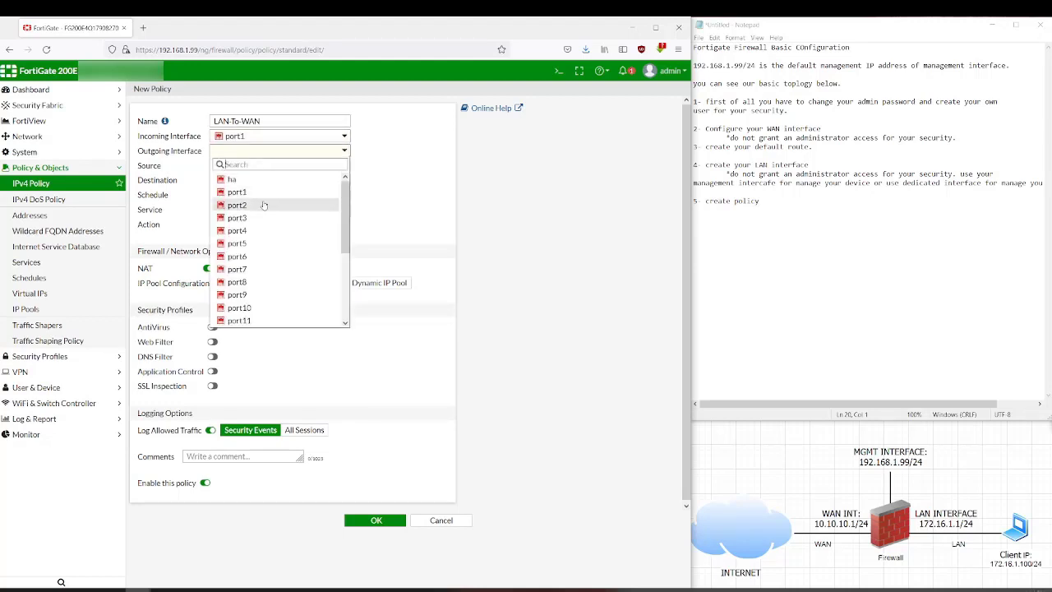
scroll(268, 276, down, 3)
click(265, 309)
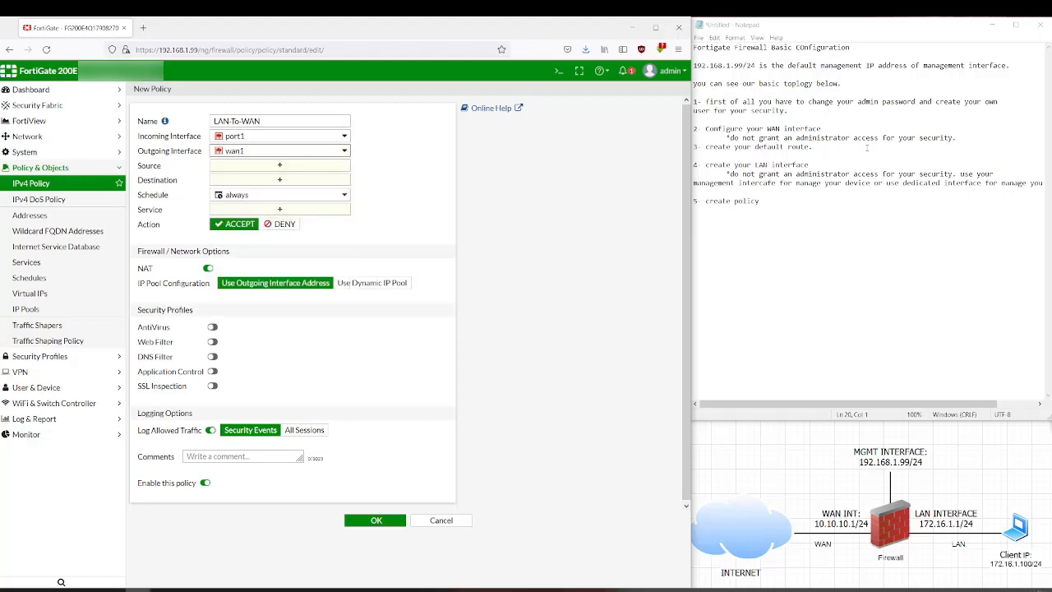
- Tag the LAN and WAN interface steps in the notes with (port1) and (WAN)
click(829, 163)
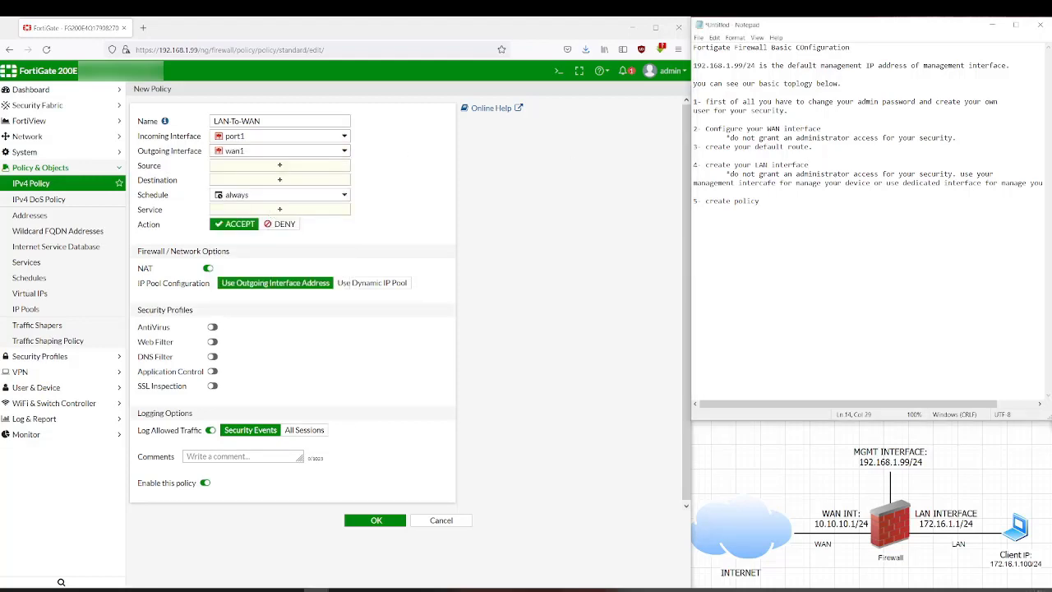
text(())
text(port1)
click(845, 128)
text(())
text(WAN)
key(Right)
click(280, 166)
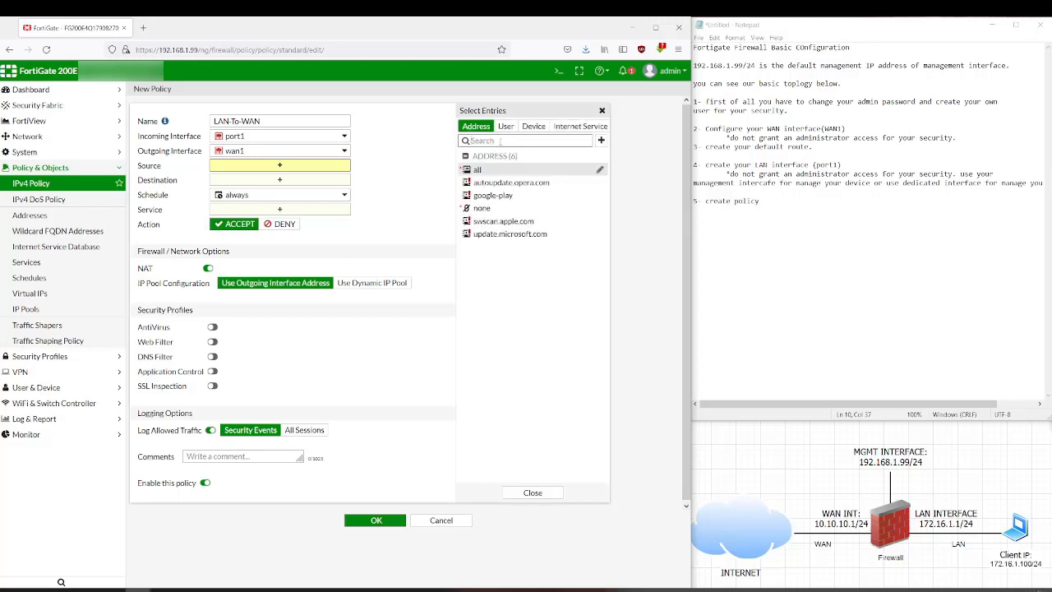
- Set the policy's source and destination addresses to 'all'
text(192.168)
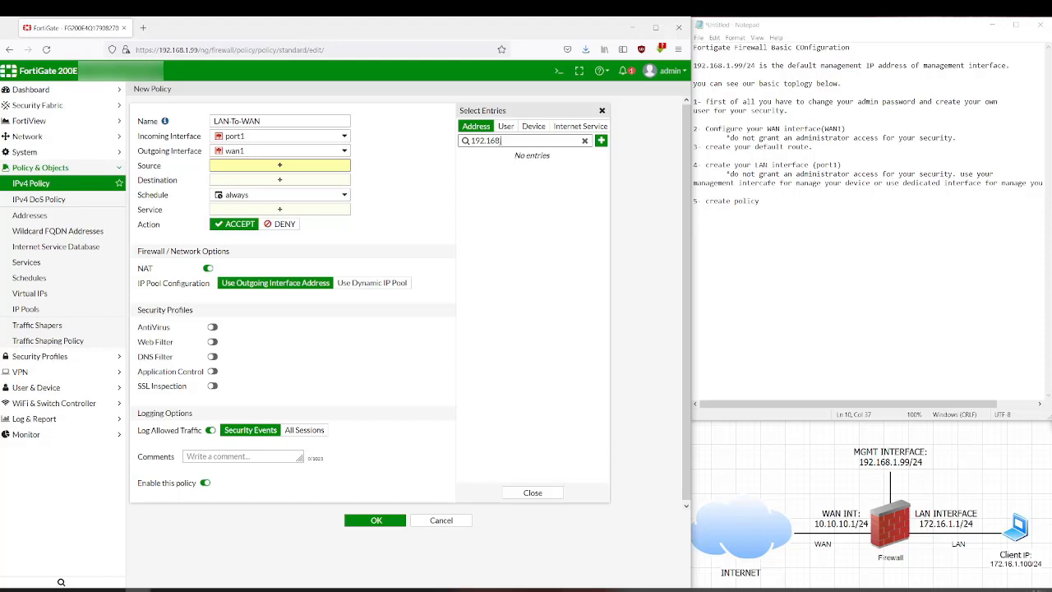
click(238, 140)
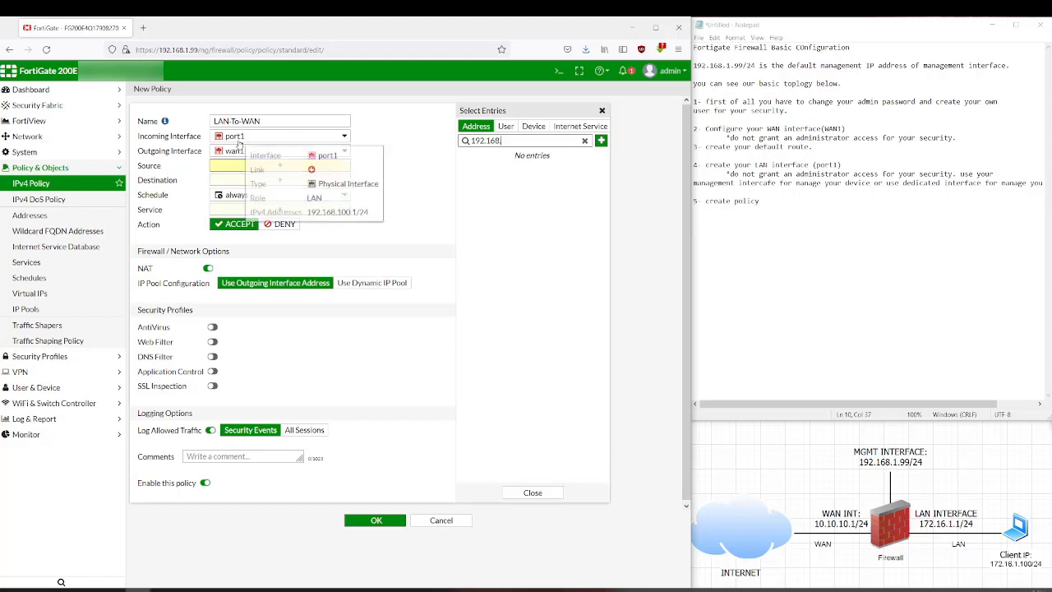
click(253, 141)
mouse_move(235, 142)
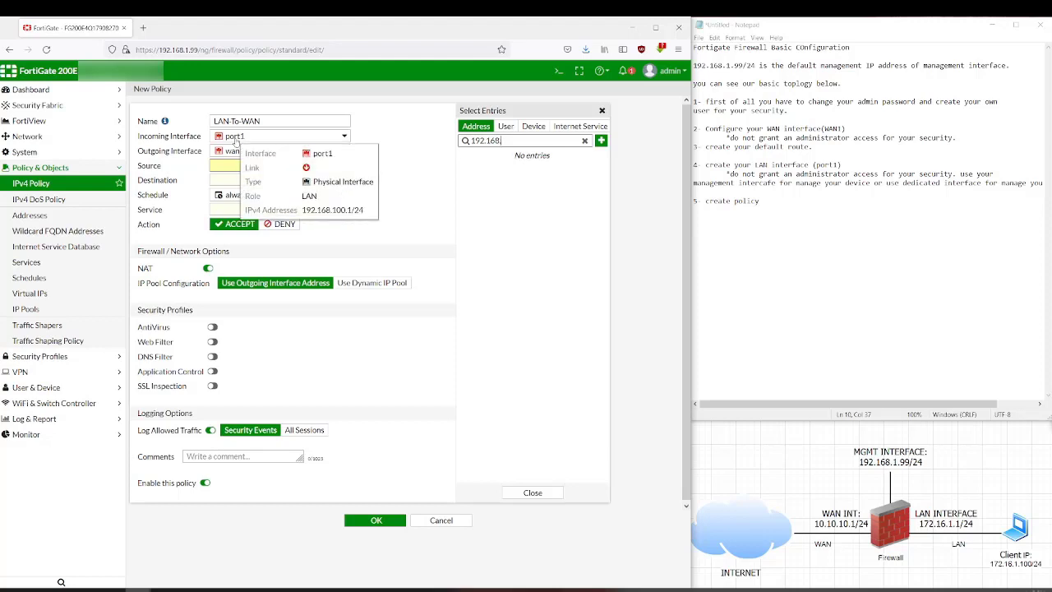
click(510, 138)
text(192.168.100.1)
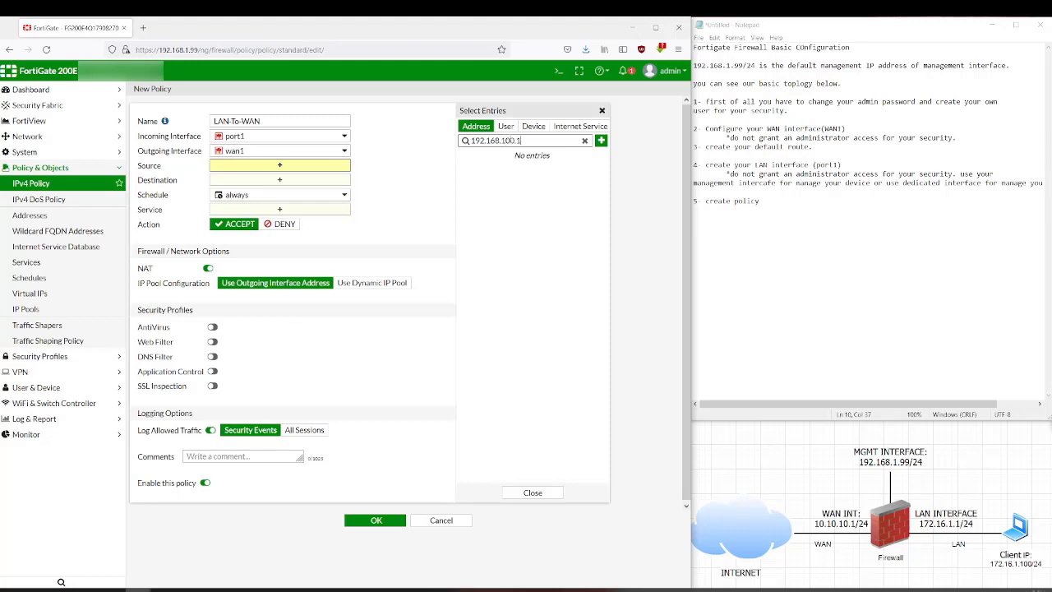
click(585, 141)
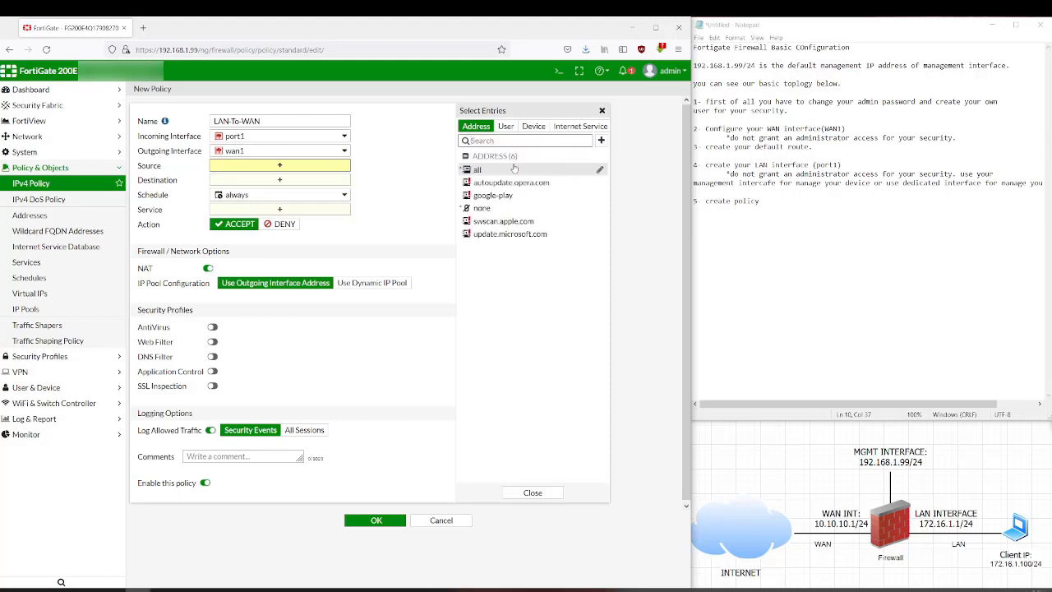
click(511, 169)
click(290, 190)
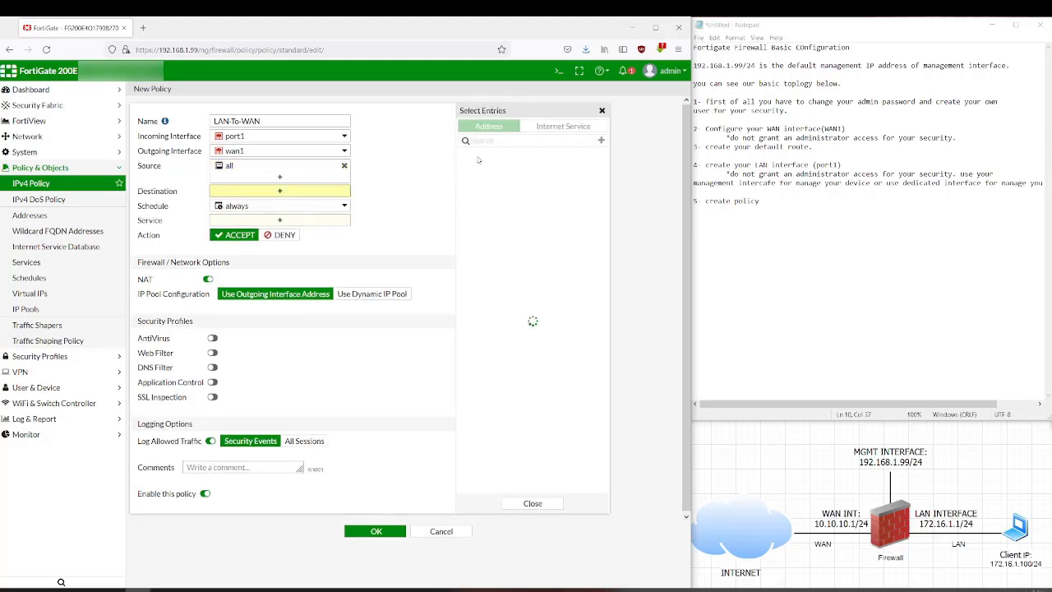
click(493, 170)
- Allow ALL services, log all sessions, save the policy, and add 'thats all' to the notes
click(280, 231)
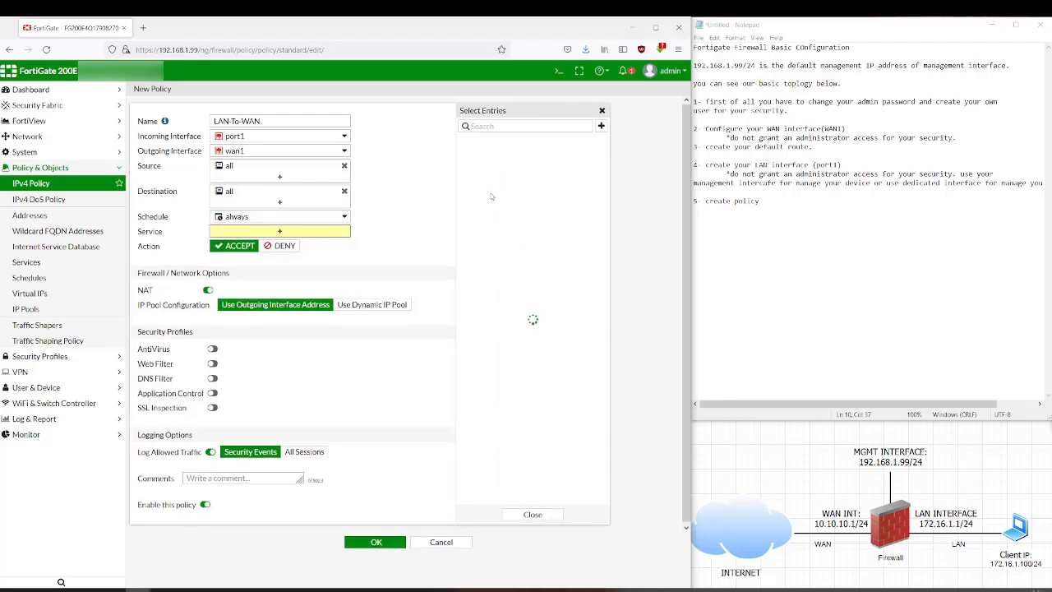
click(483, 166)
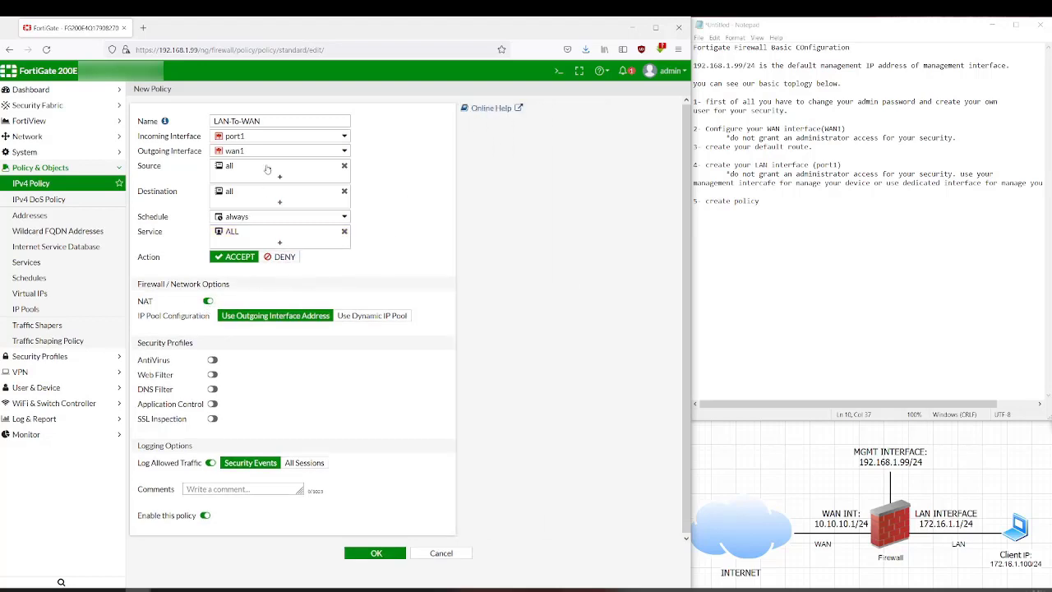
click(302, 464)
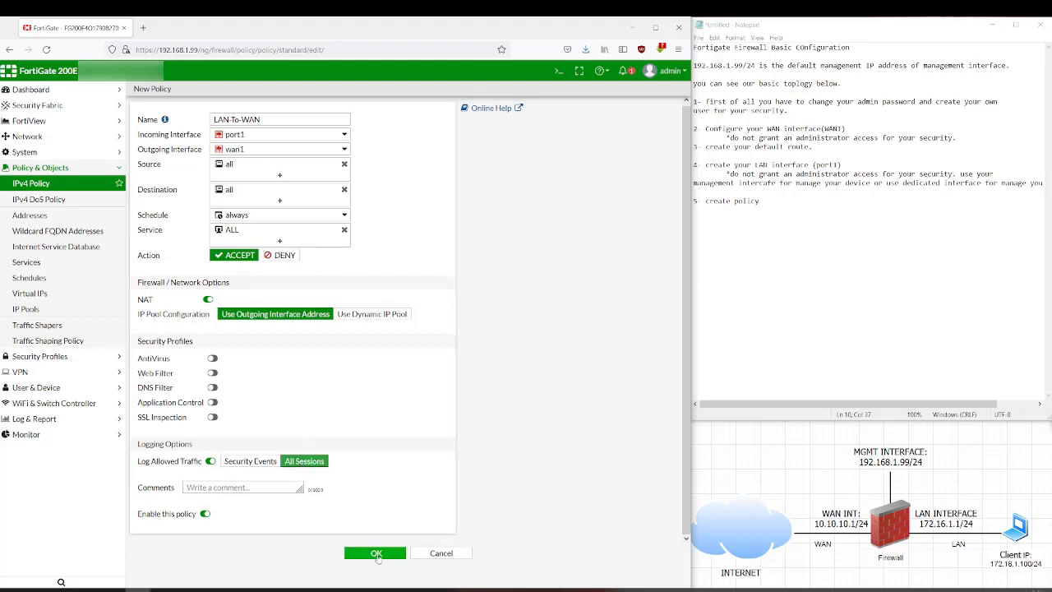
click(375, 554)
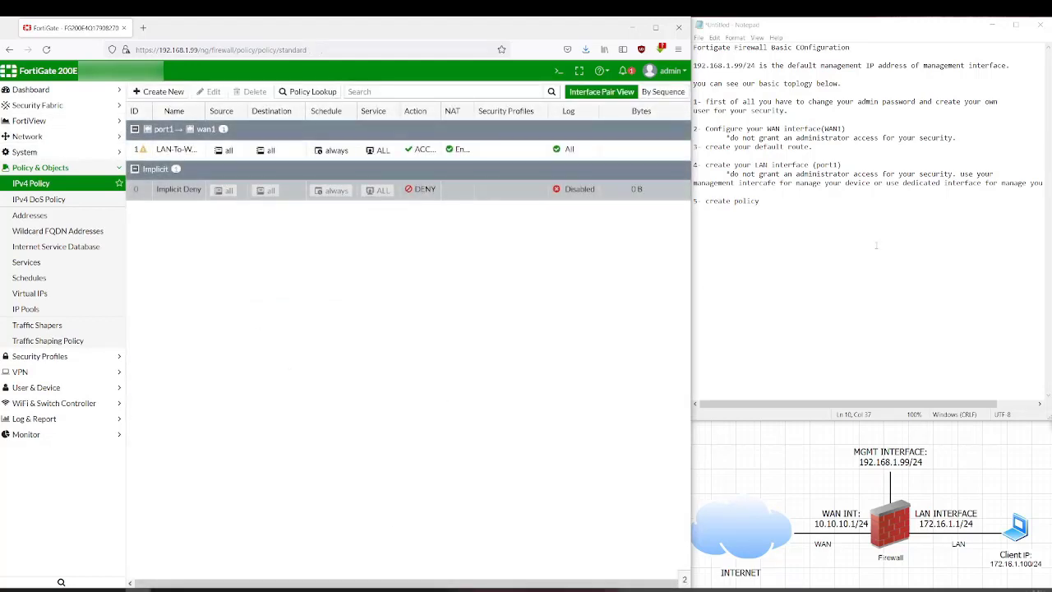
click(854, 193)
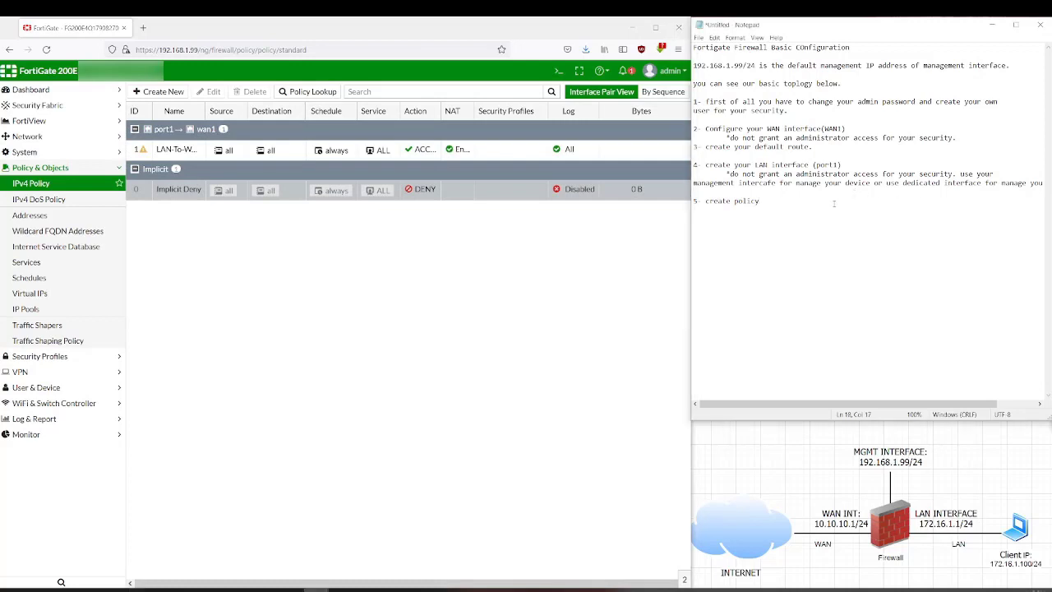
text(ts all)
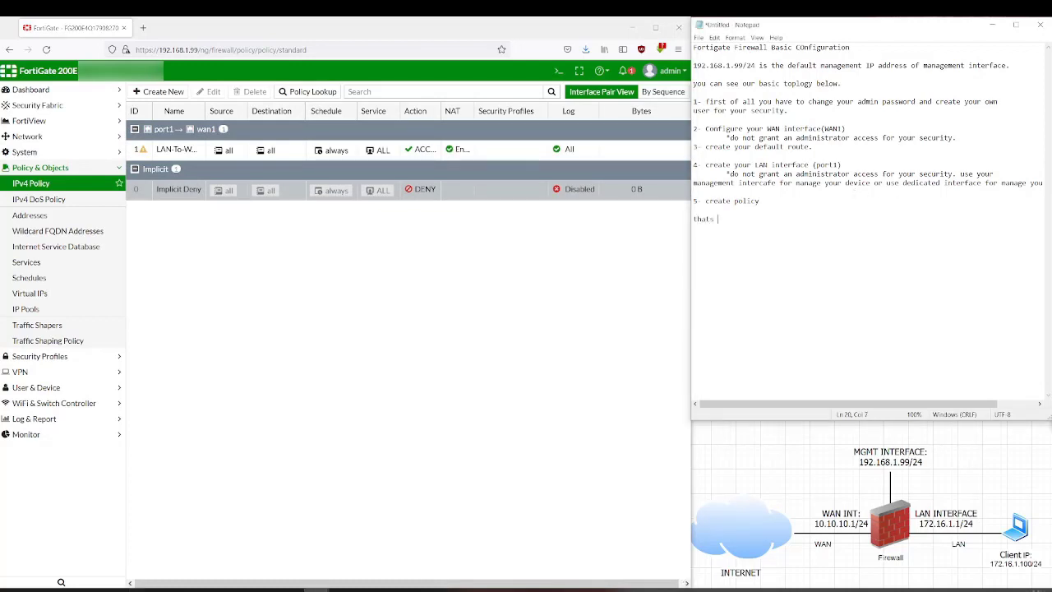